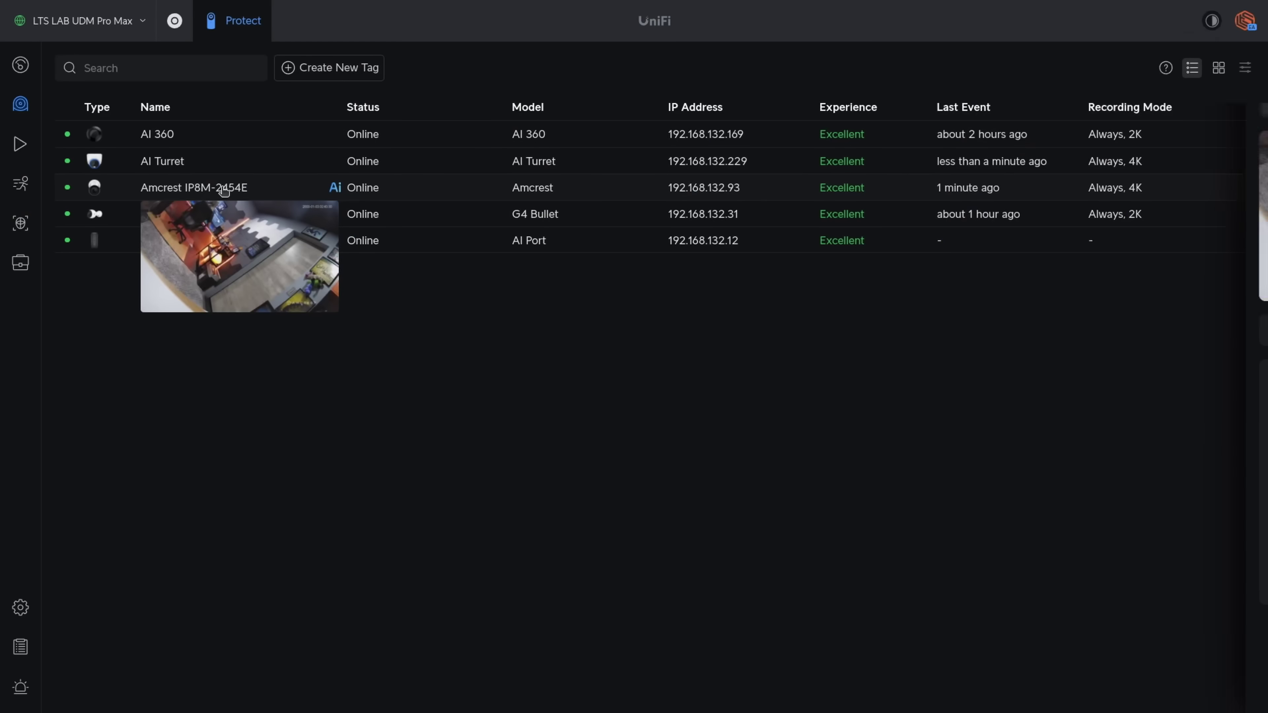
Set the Amcrest IP8M-2454E to record Events Only, then start editing its PTZ home view
left_click(227, 190)
left_click(1103, 101)
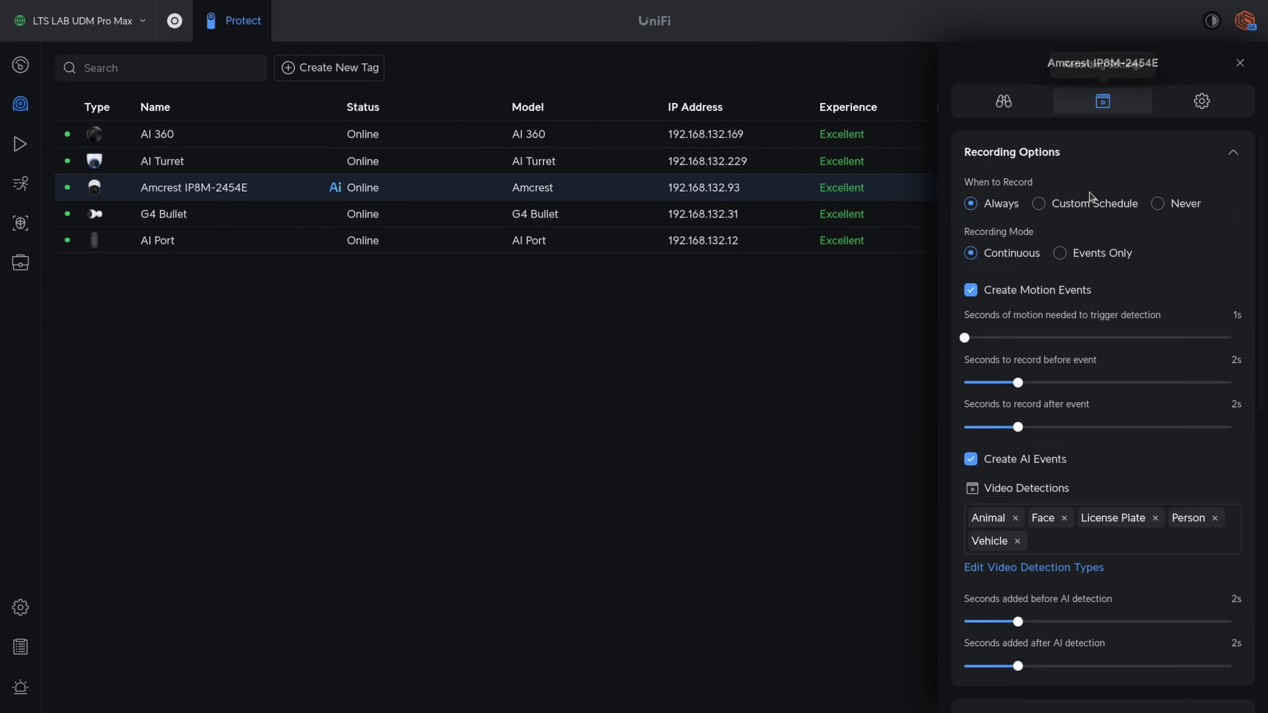
left_click(1076, 255)
left_click(1157, 685)
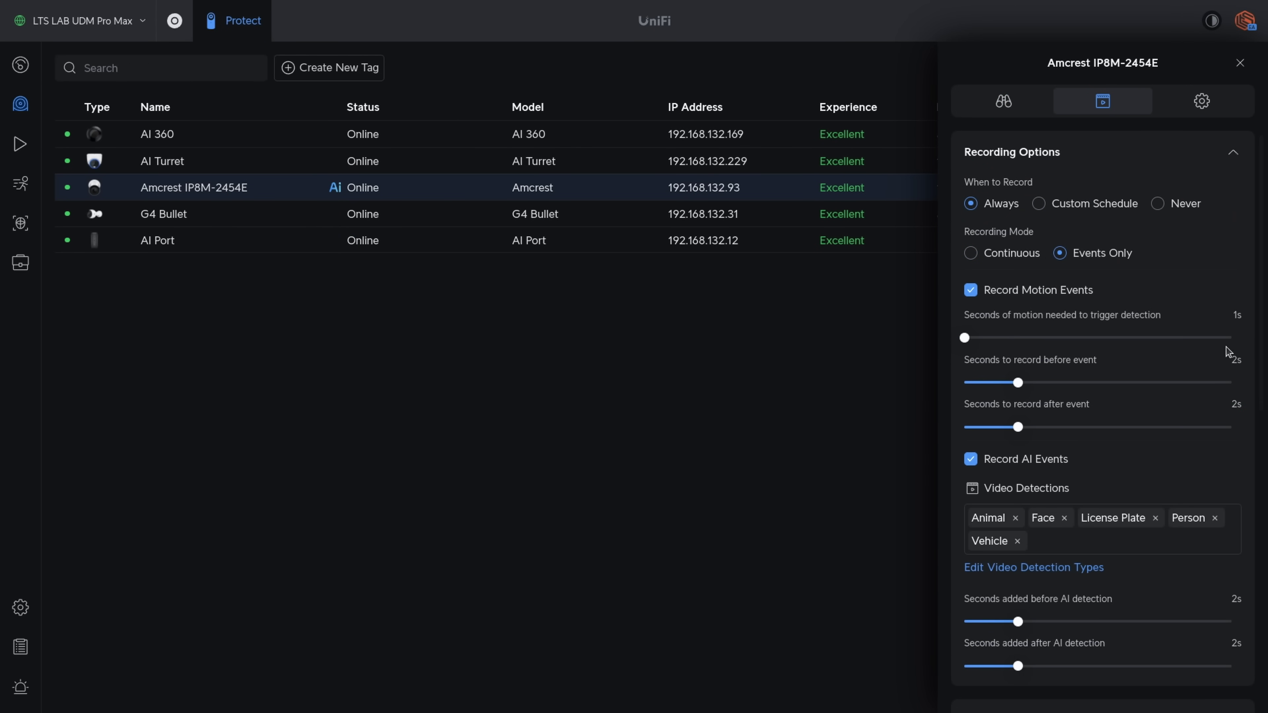
left_click(1202, 101)
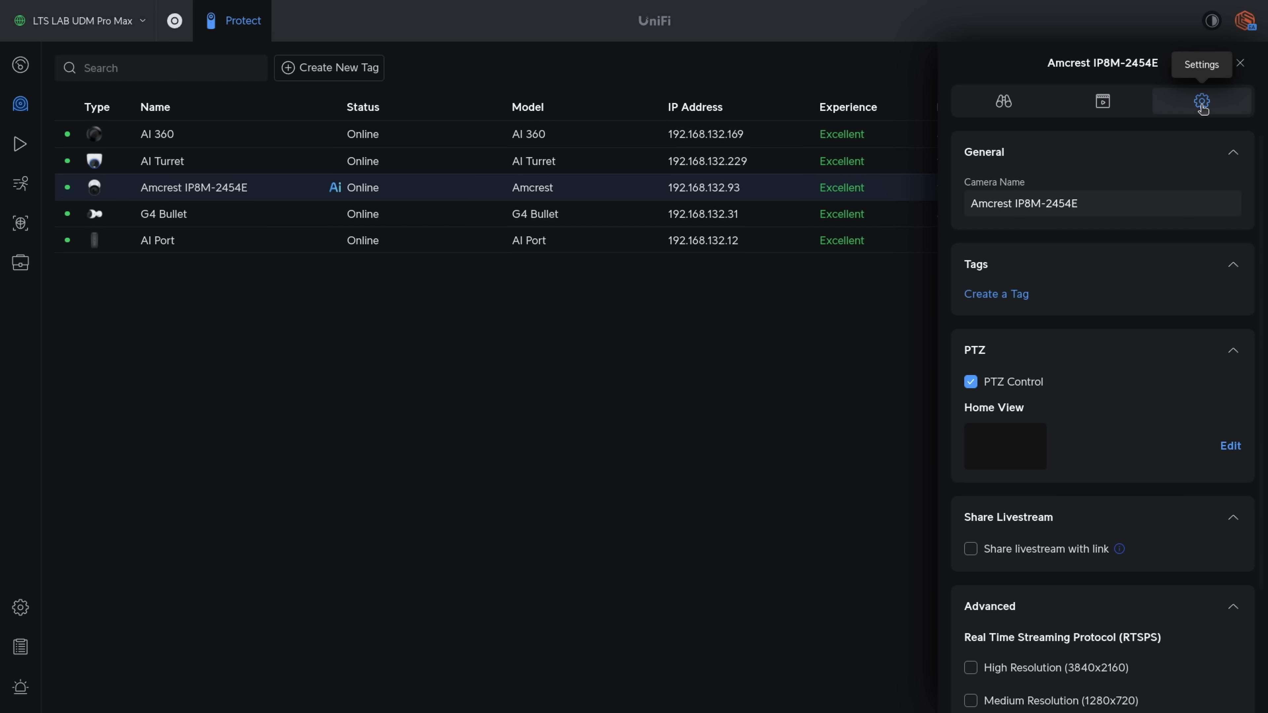
left_click(1230, 446)
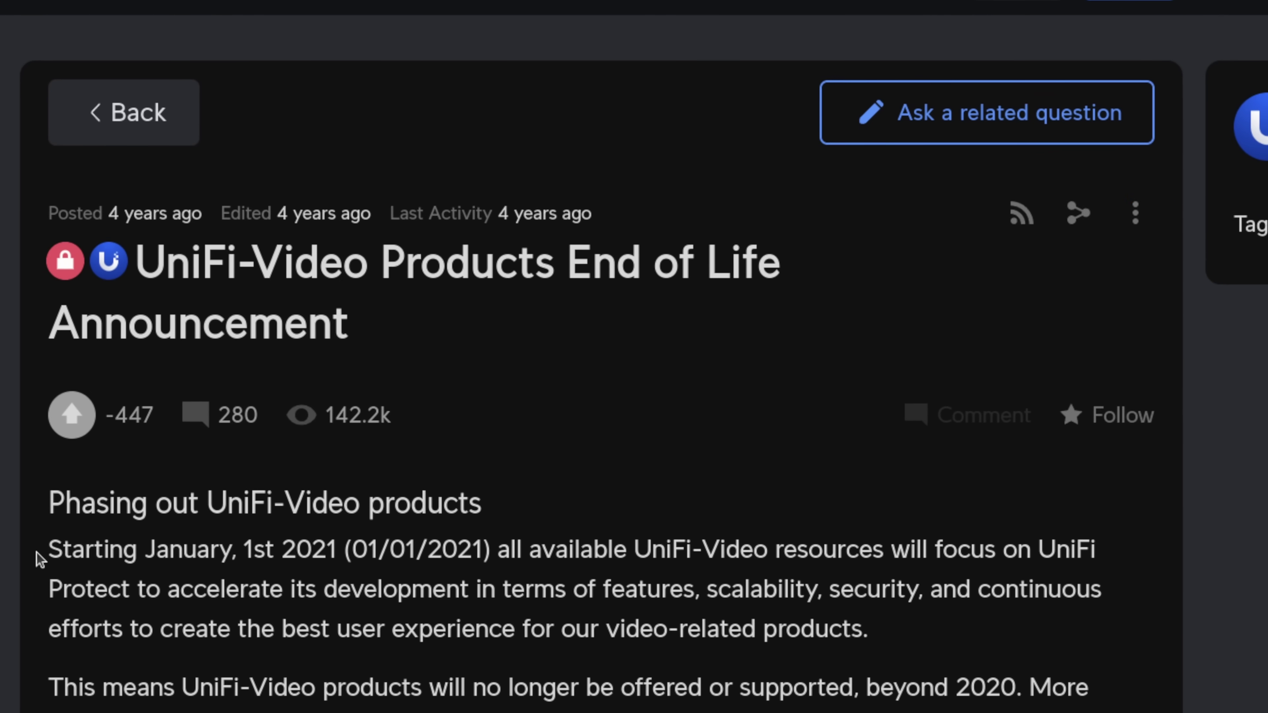
Highlight the 'Starting January, 1st 2021' phase-out sentence in the End of Life post
left_click_drag(49, 607, 433, 607)
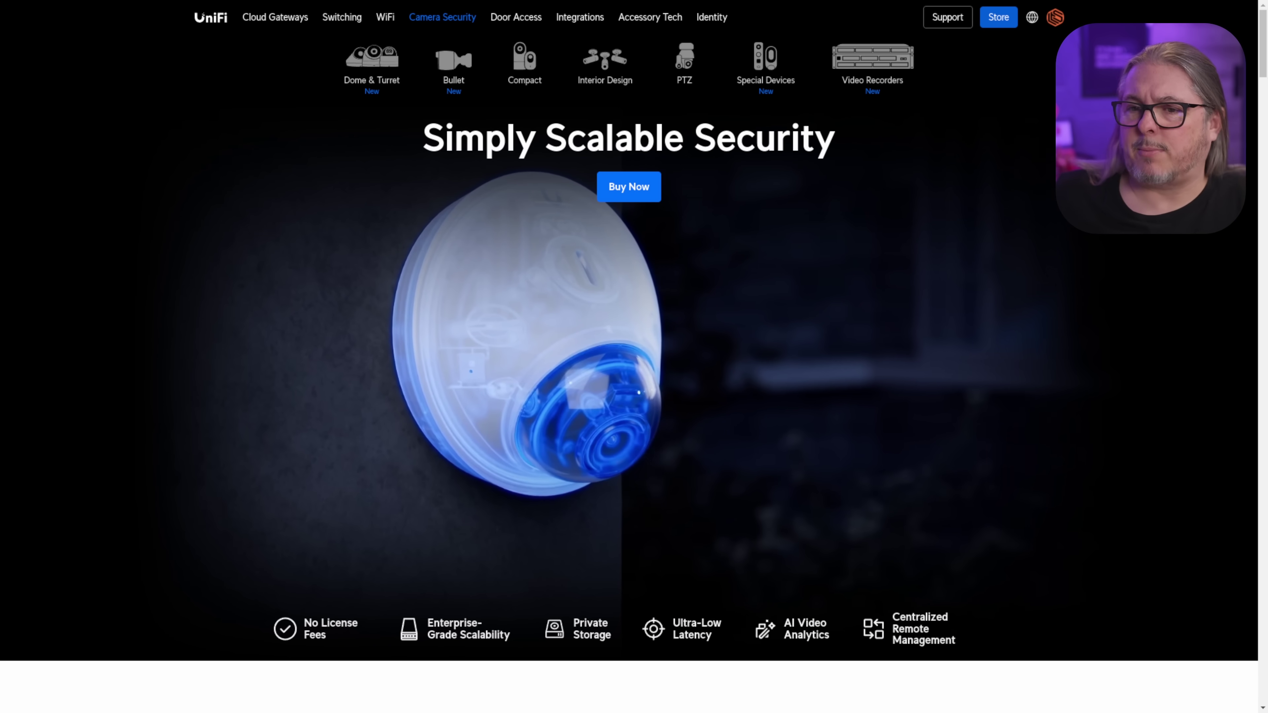
Scroll the Video Recorders page to Compare Models and highlight the UNVR Standard's 4K camera count
mouse_move(877, 51)
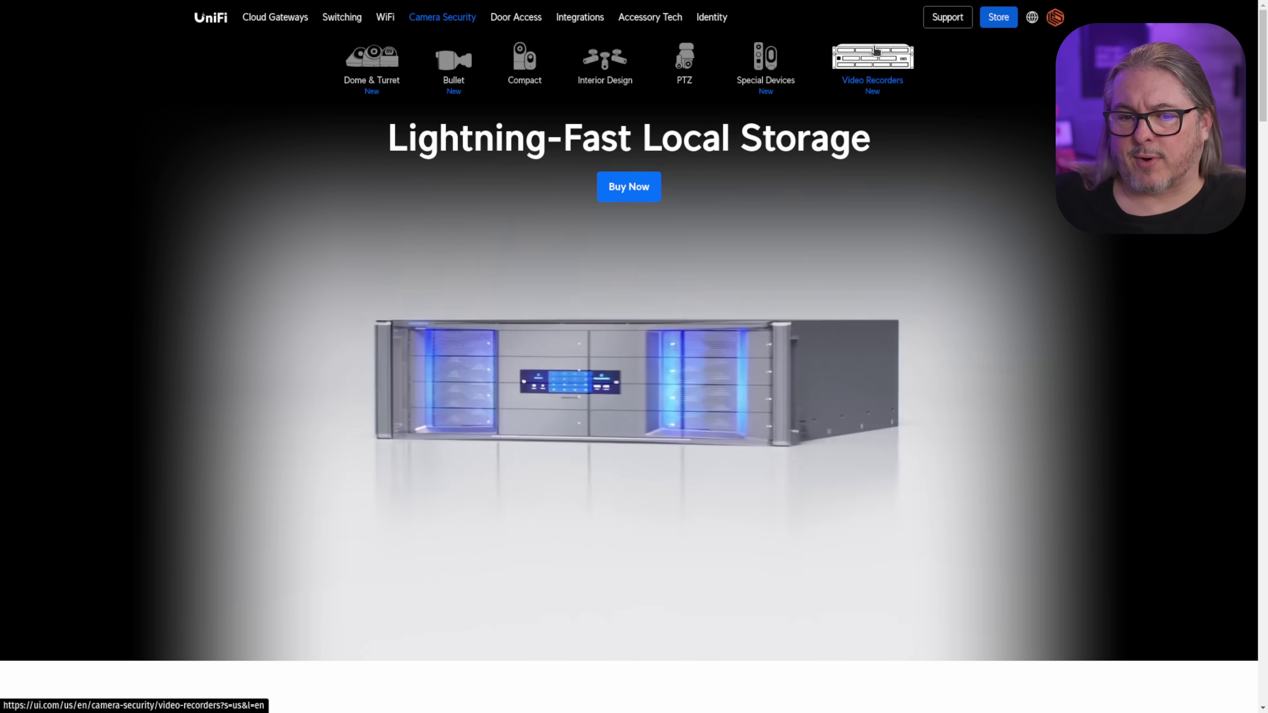
scroll(1043, 343, "down", 10)
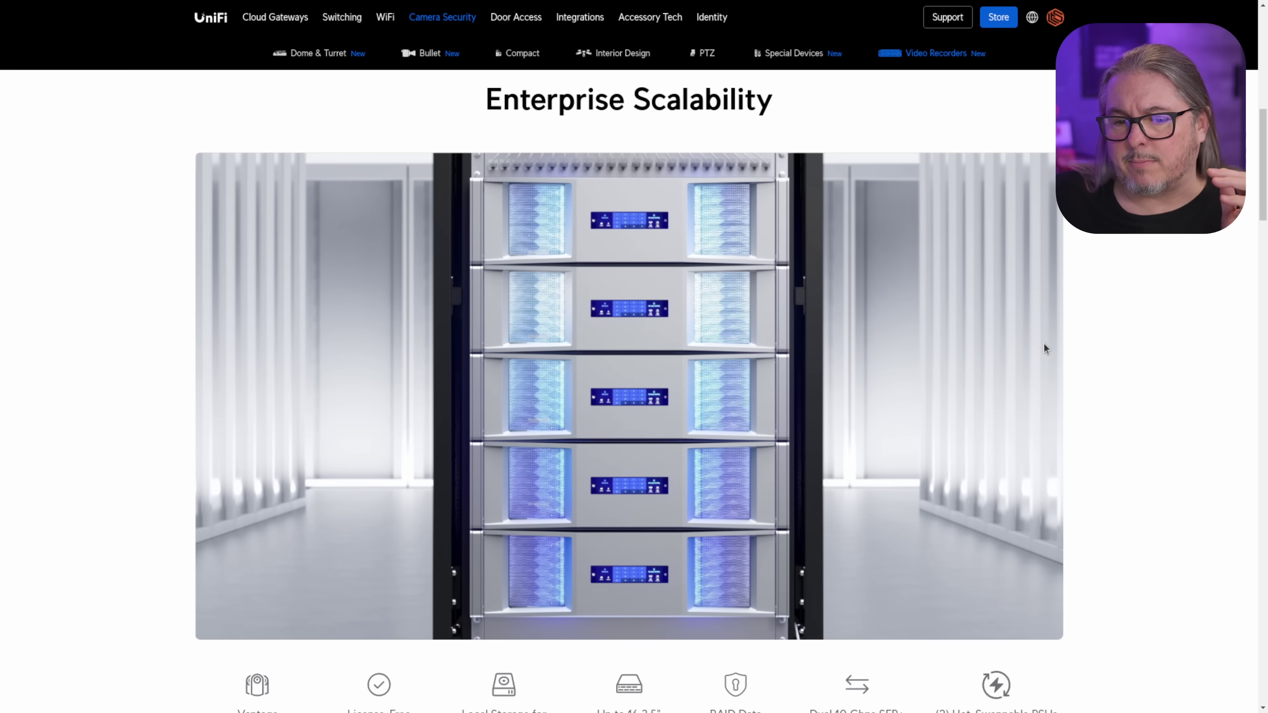
scroll(1044, 344, "down", 20)
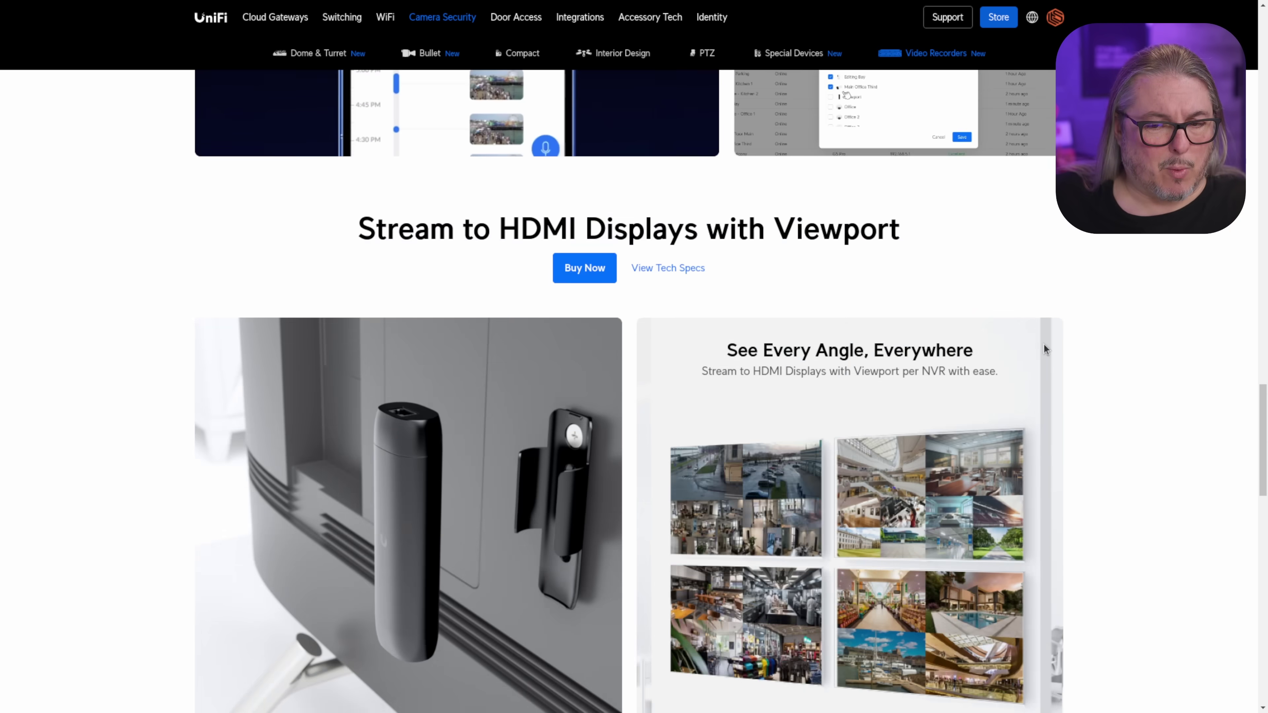
scroll(1046, 348, "down", 15)
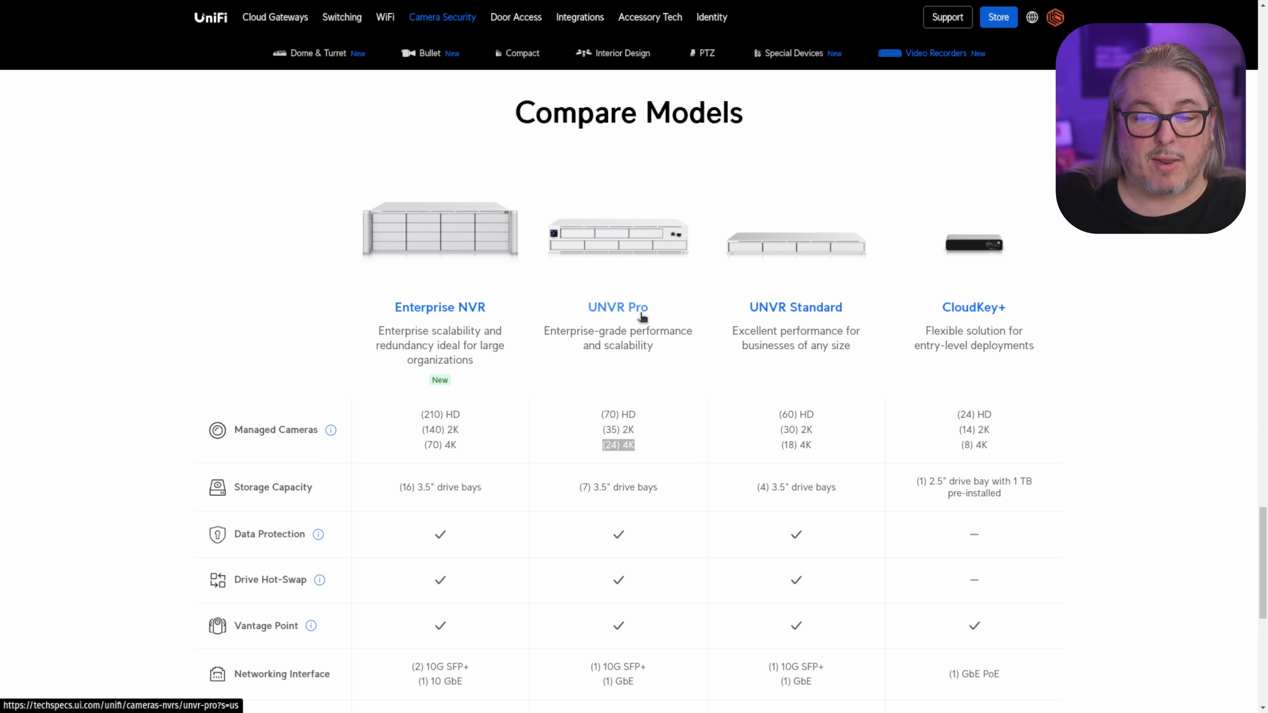
left_click_drag(780, 445, 808, 447)
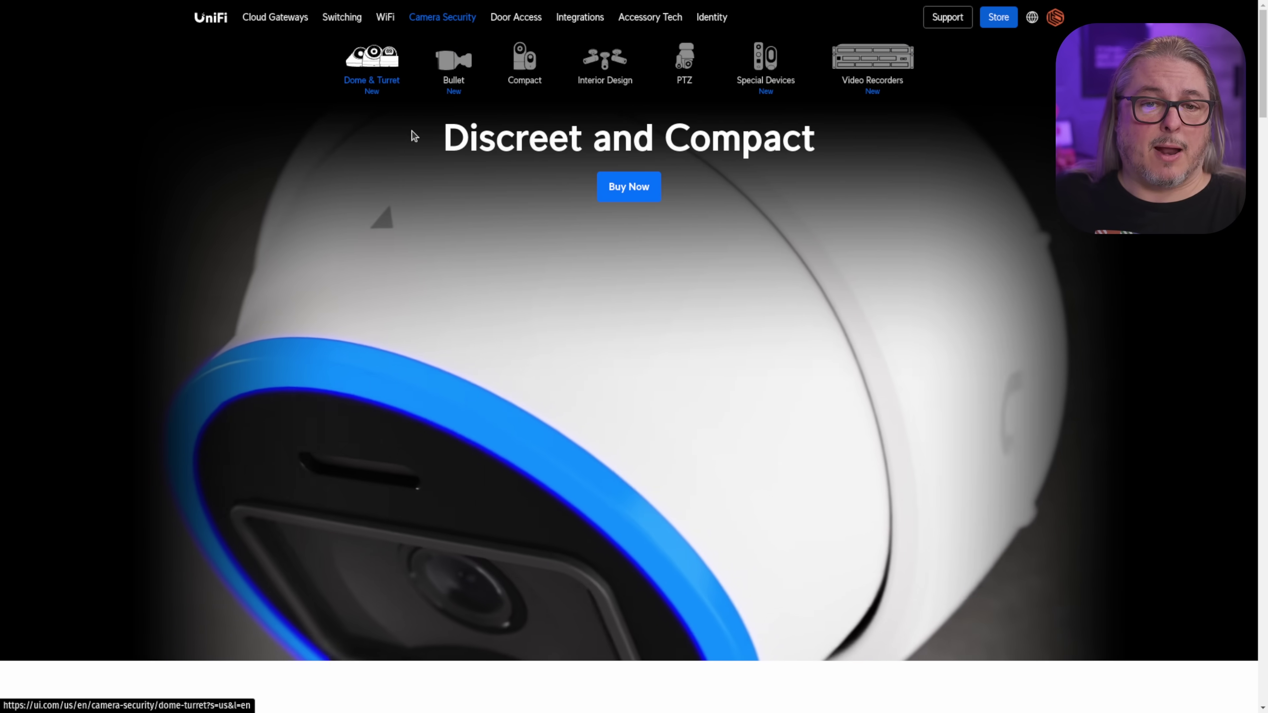
Scroll the Dome & Turret page to its AI Turret, AI Dome and G5 Ultra comparison table
scroll(564, 301, "down", 15)
scroll(564, 300, "down", 5)
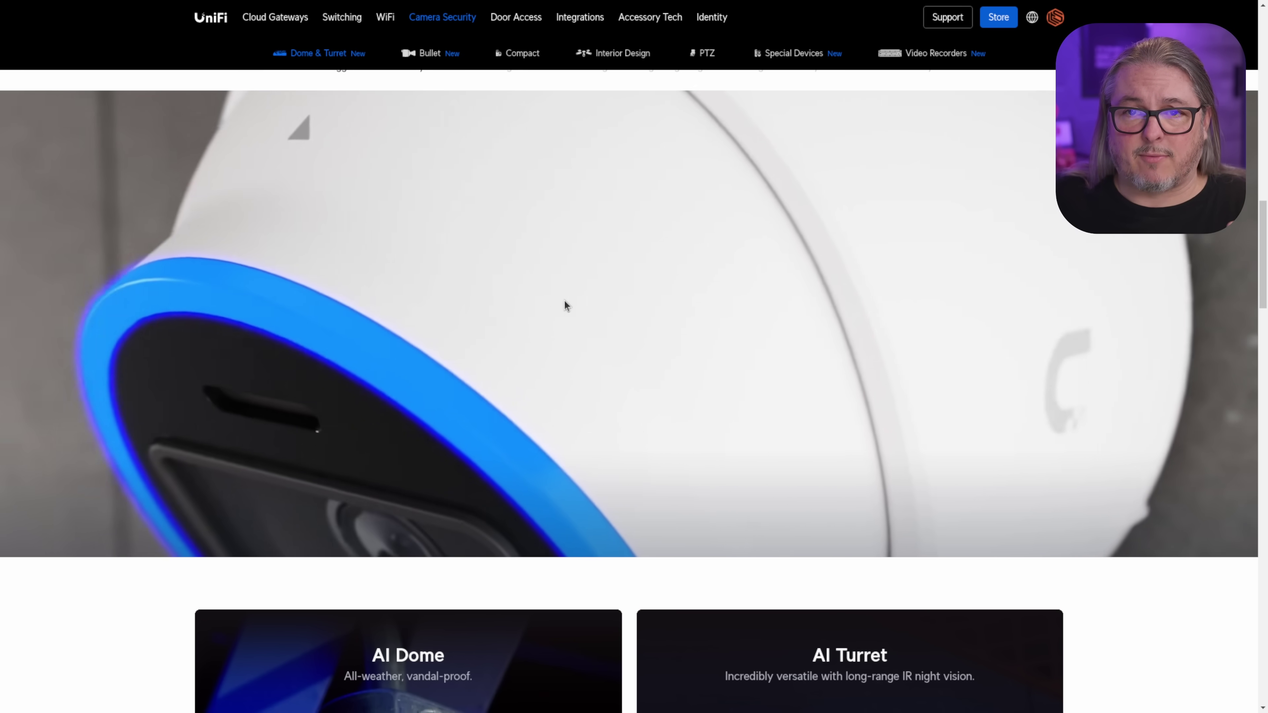
scroll(564, 300, "down", 6)
scroll(564, 300, "down", 5)
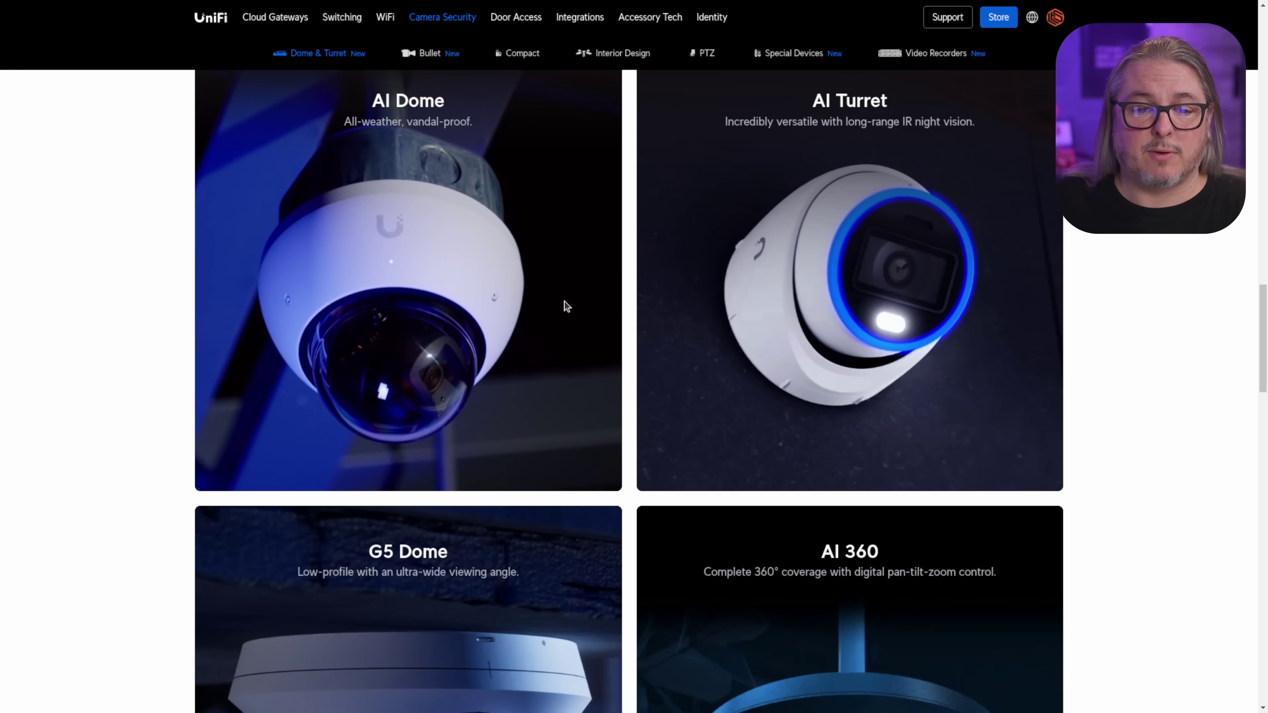
scroll(564, 301, "down", 4)
scroll(565, 306, "down", 5)
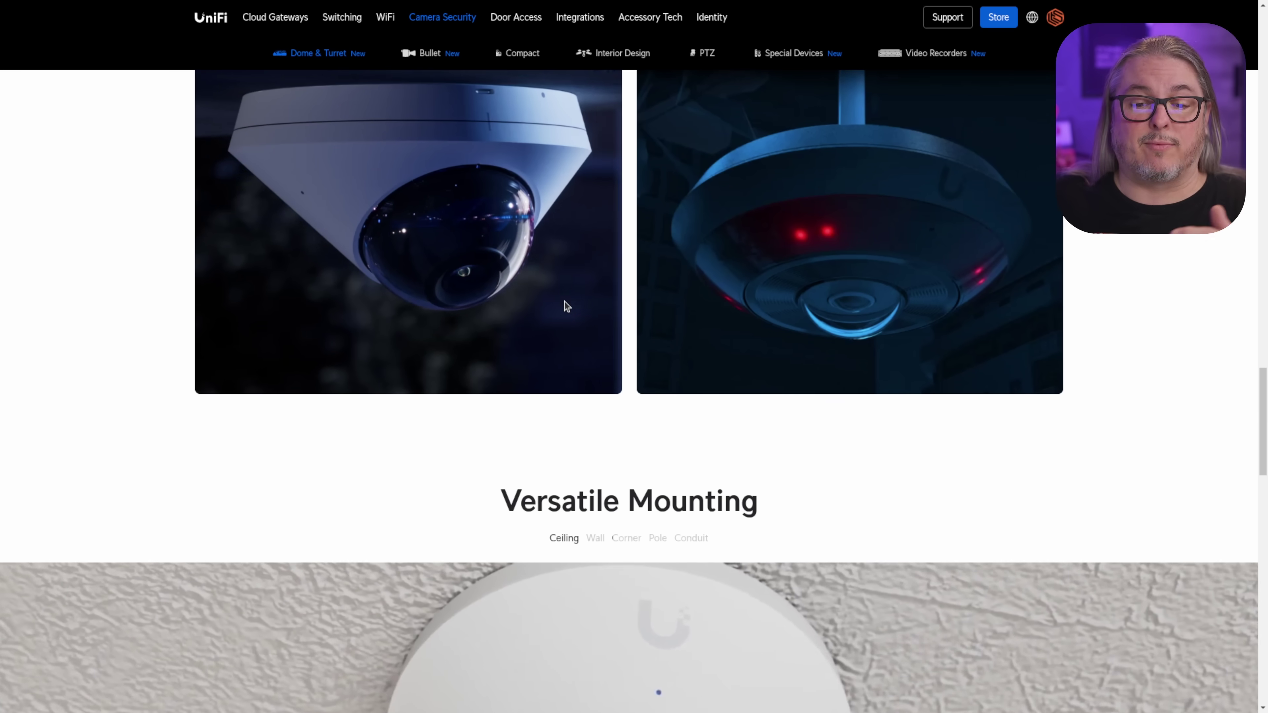
scroll(564, 306, "up", 5)
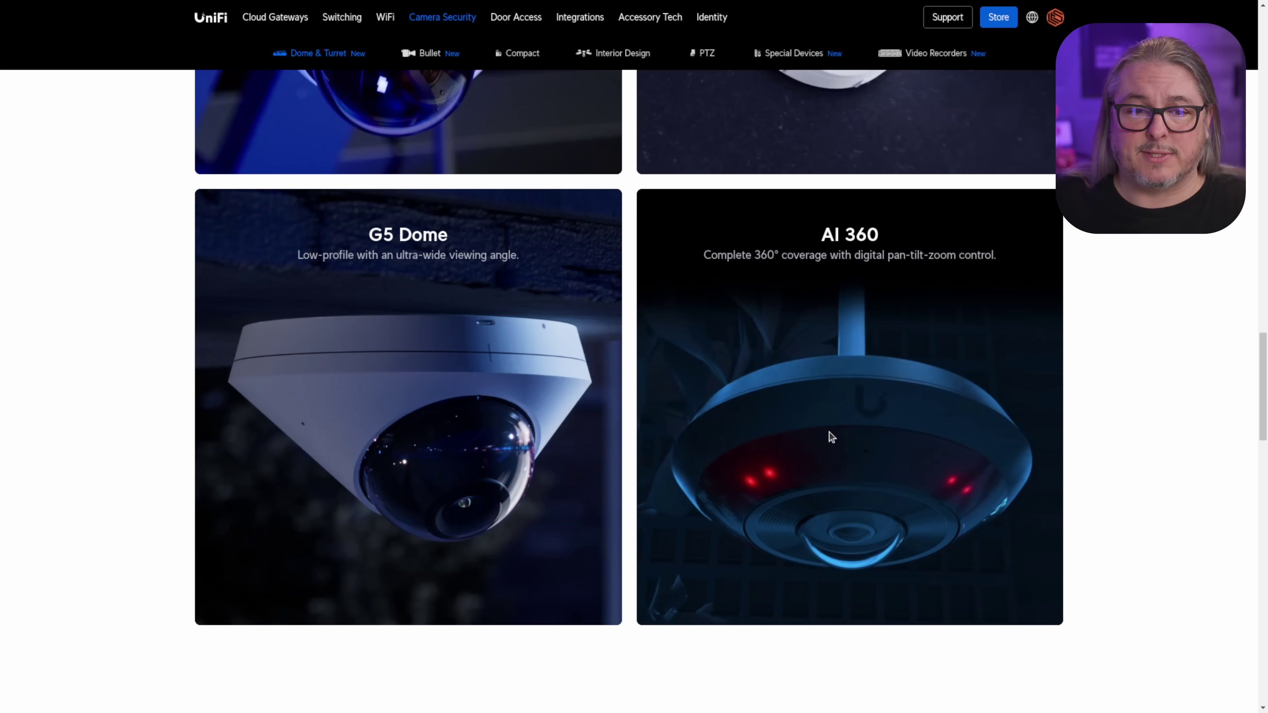
scroll(434, 425, "up", 5)
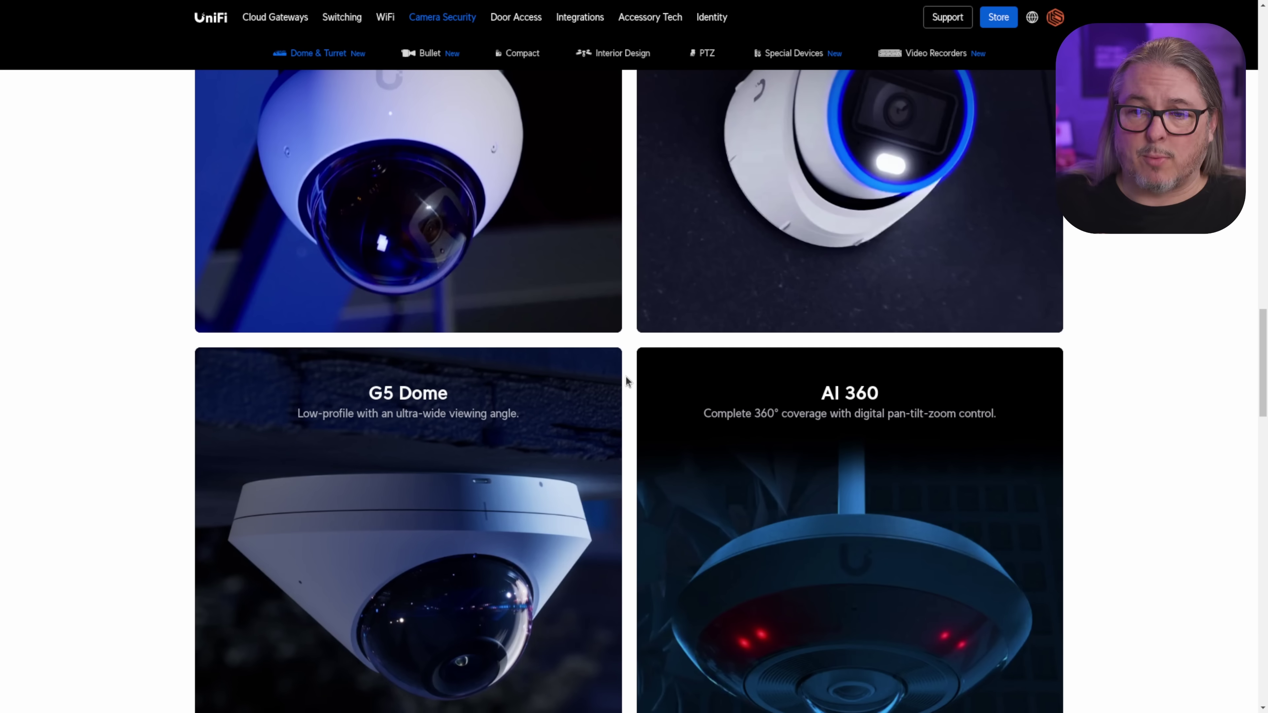
scroll(819, 334, "up", 3)
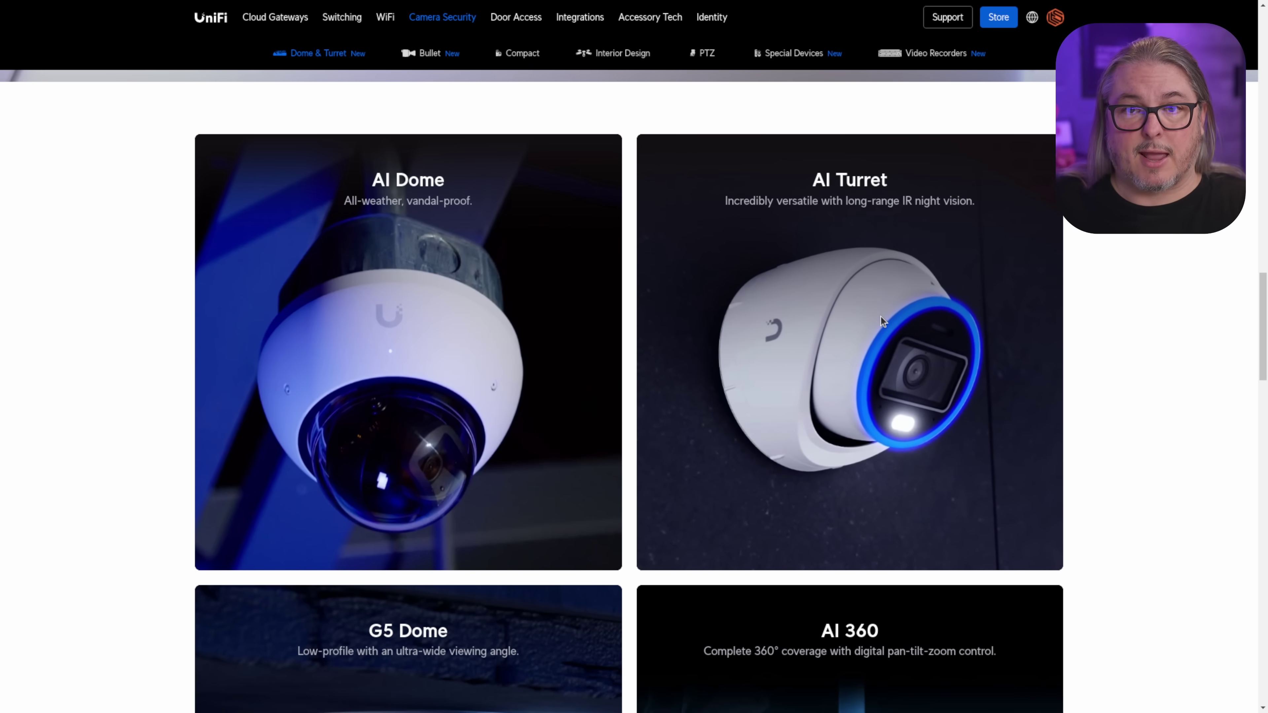
scroll(881, 320, "down", 1)
scroll(881, 320, "down", 10)
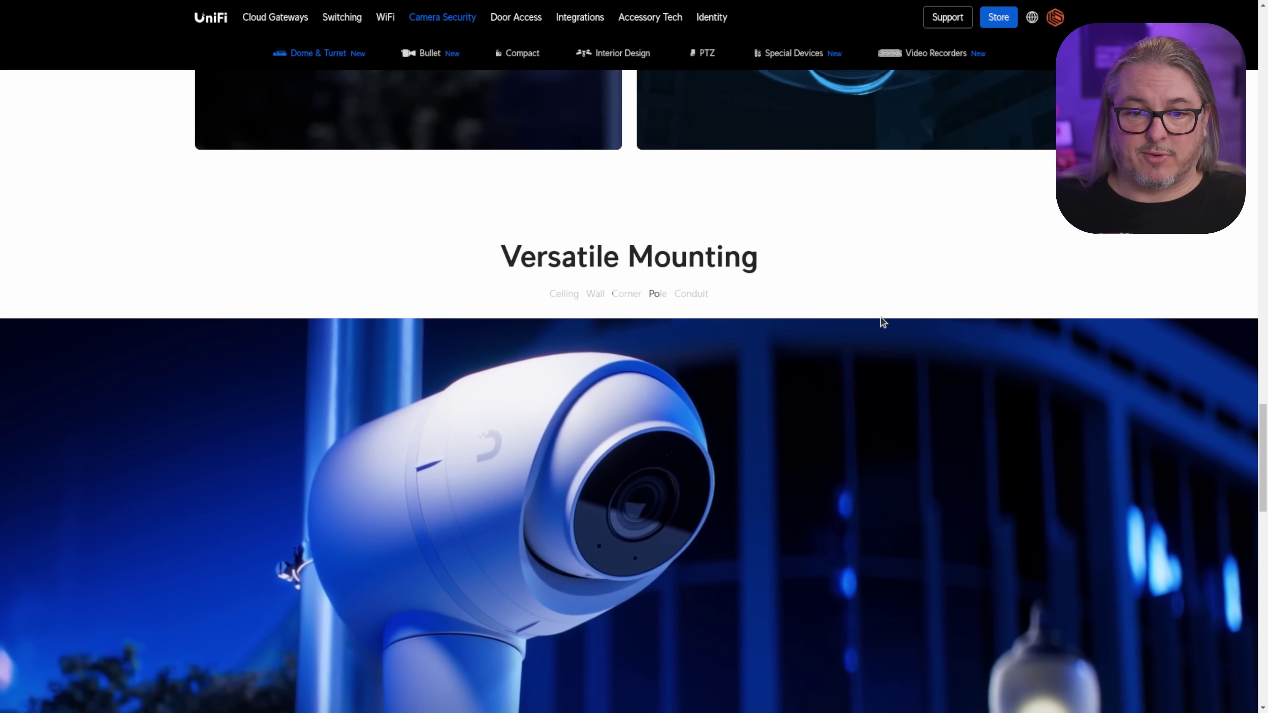
scroll(883, 323, "down", 4)
scroll(882, 322, "down", 8)
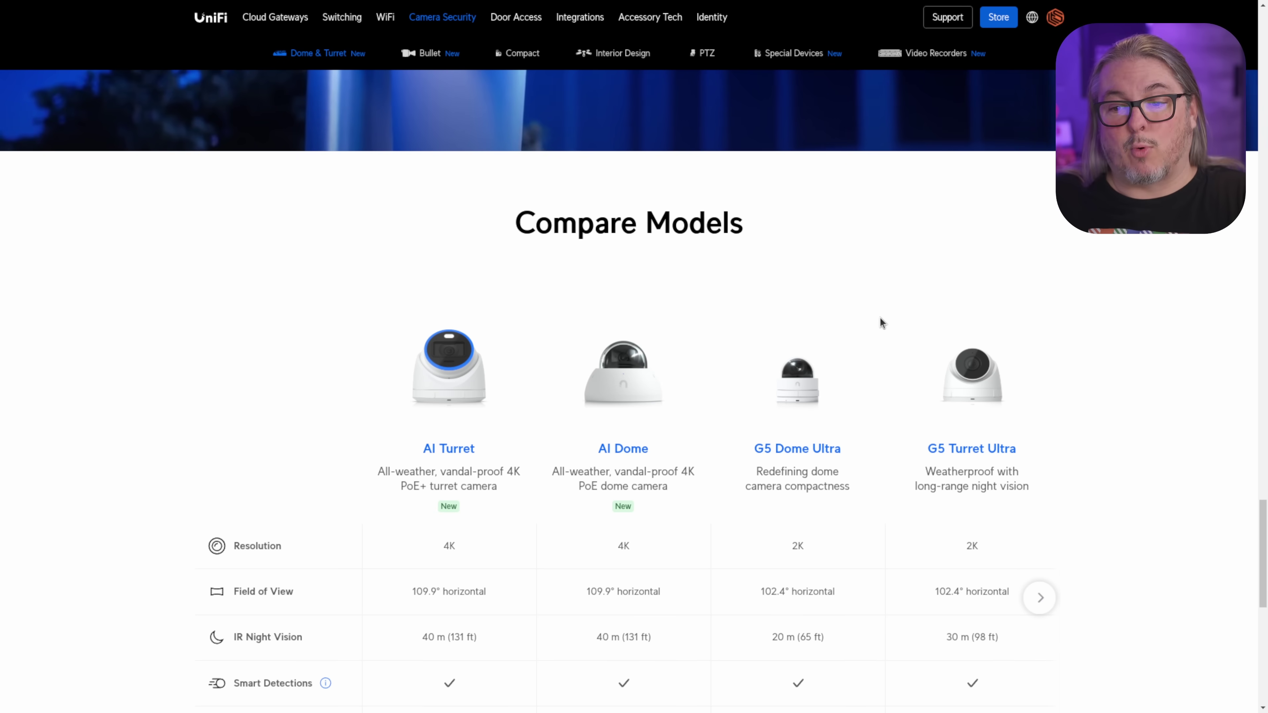
scroll(882, 323, "down", 3)
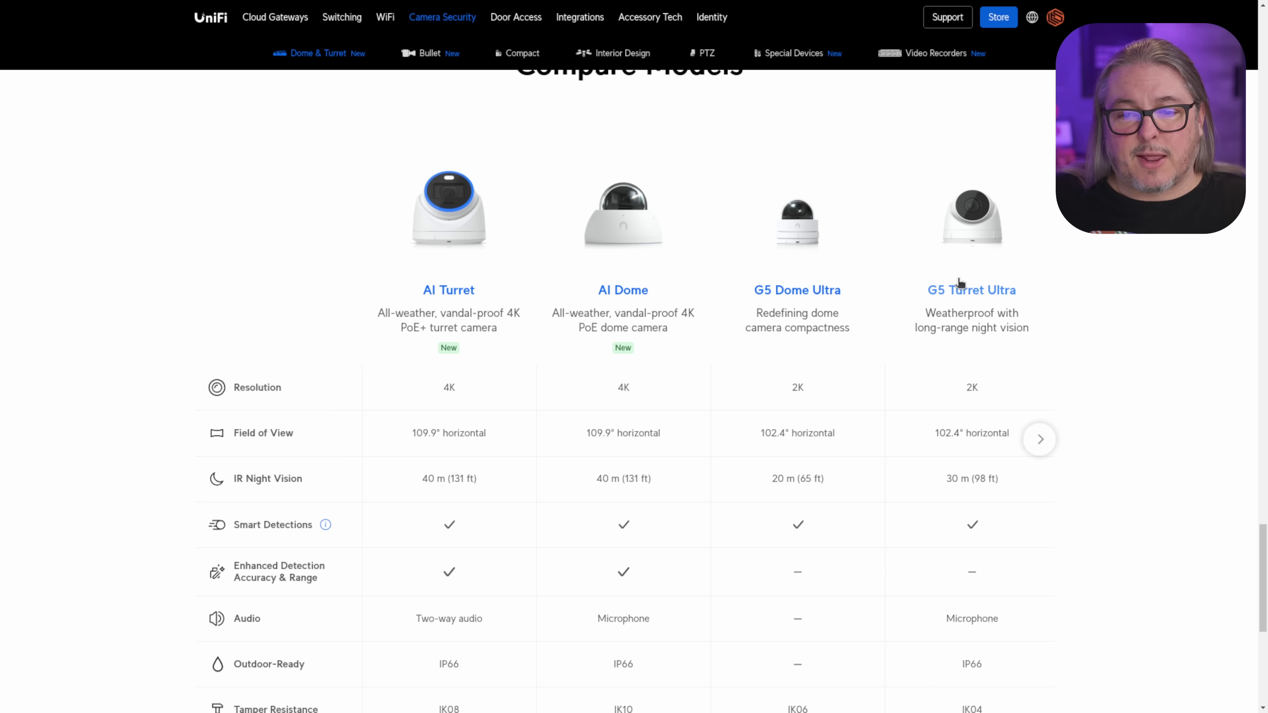
Open the Bullet camera page and scroll through its model comparison specs
left_click(431, 55)
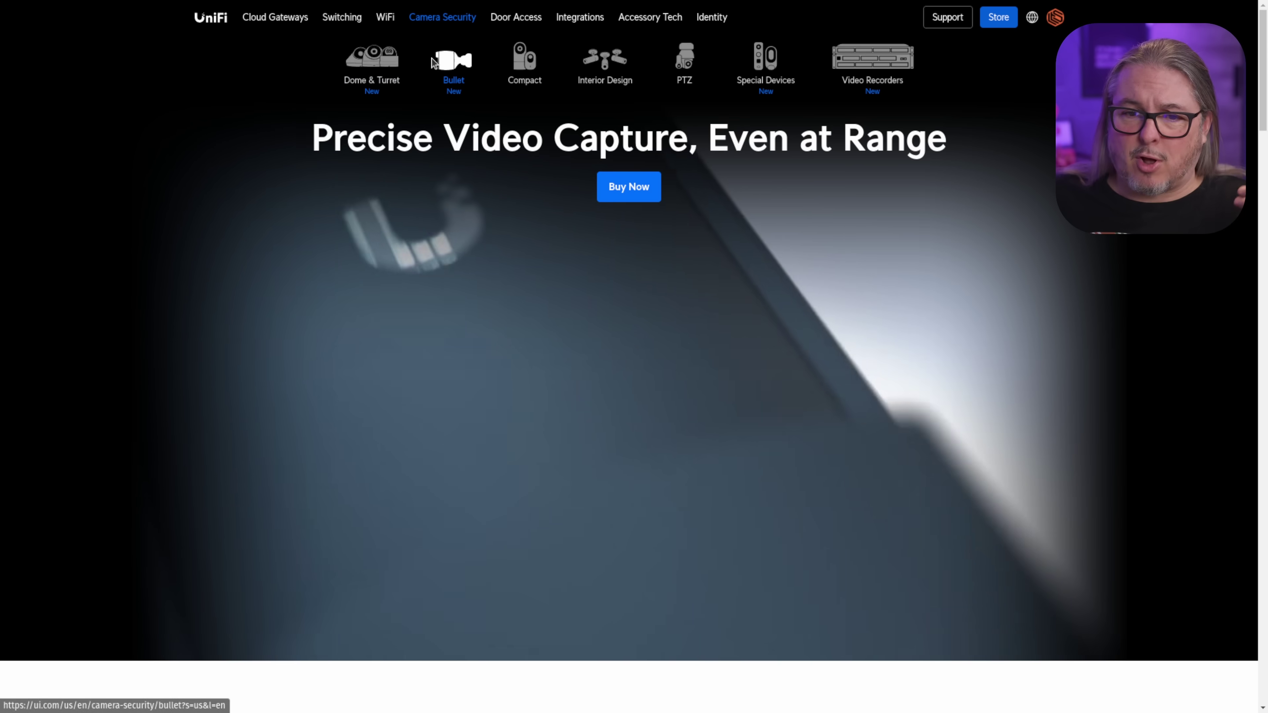
scroll(478, 212, "down", 15)
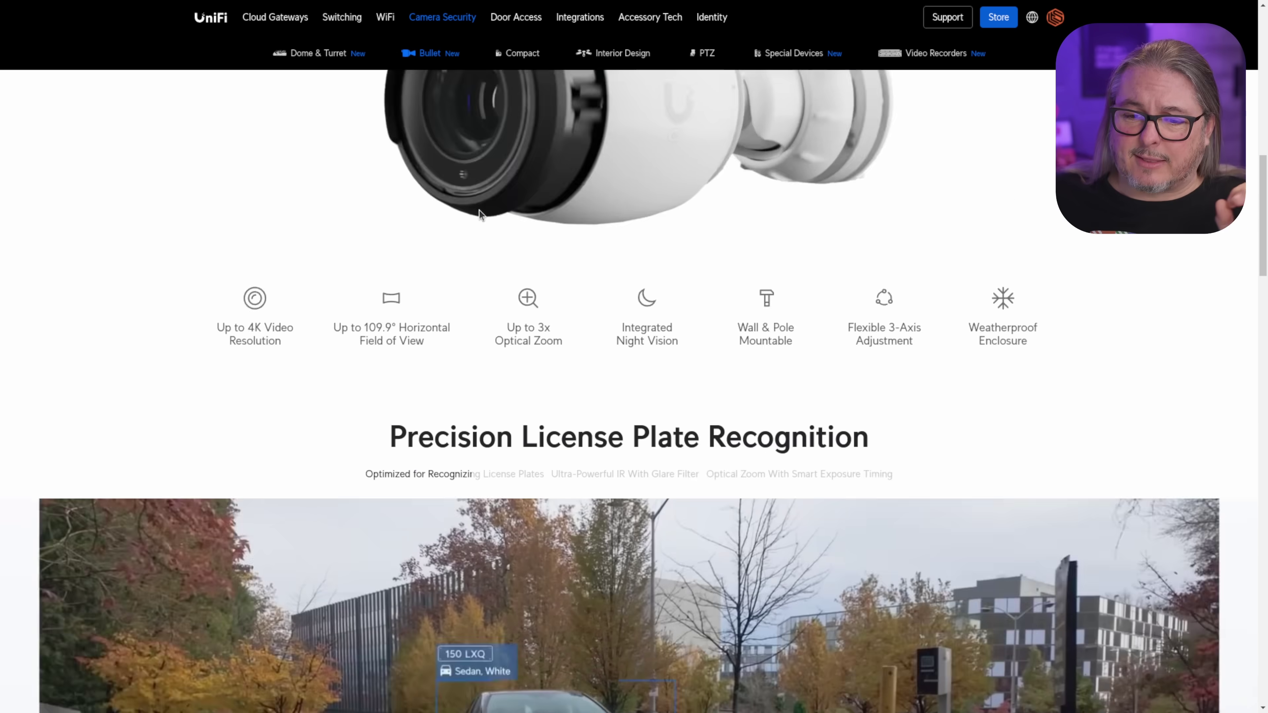
scroll(479, 209, "down", 10)
scroll(479, 210, "down", 4)
scroll(479, 209, "up", 4)
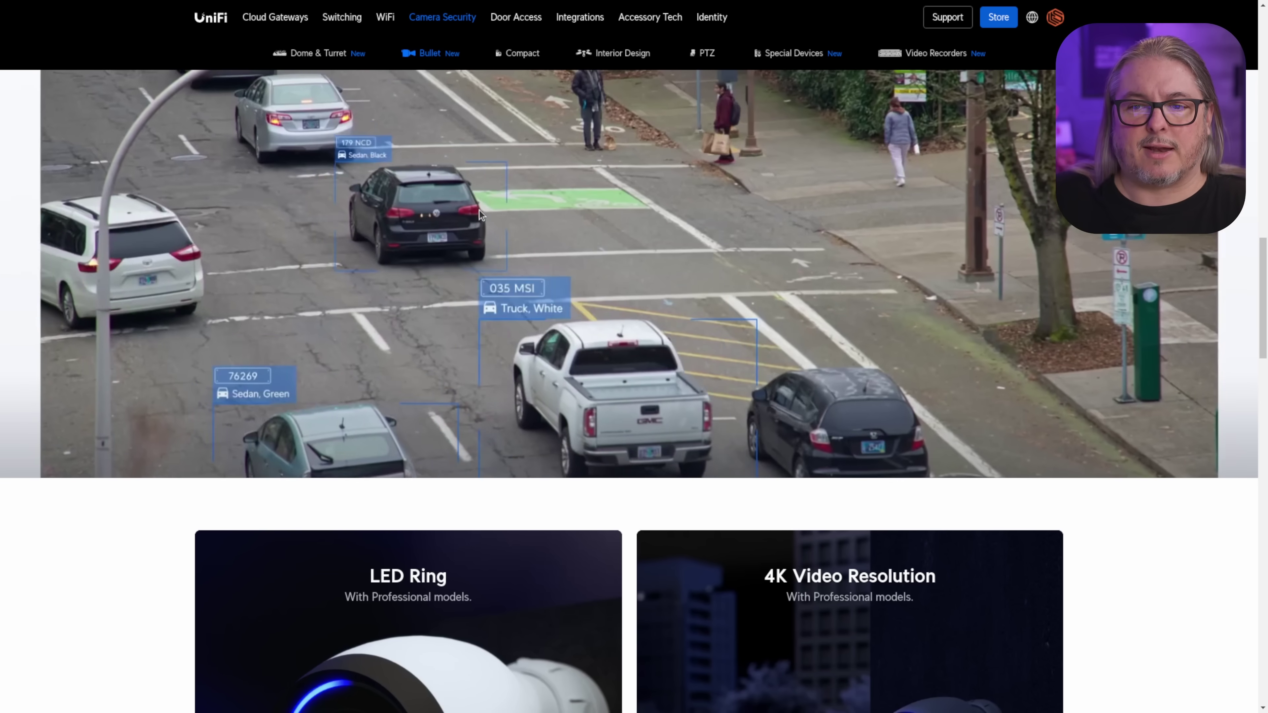
scroll(478, 210, "down", 6)
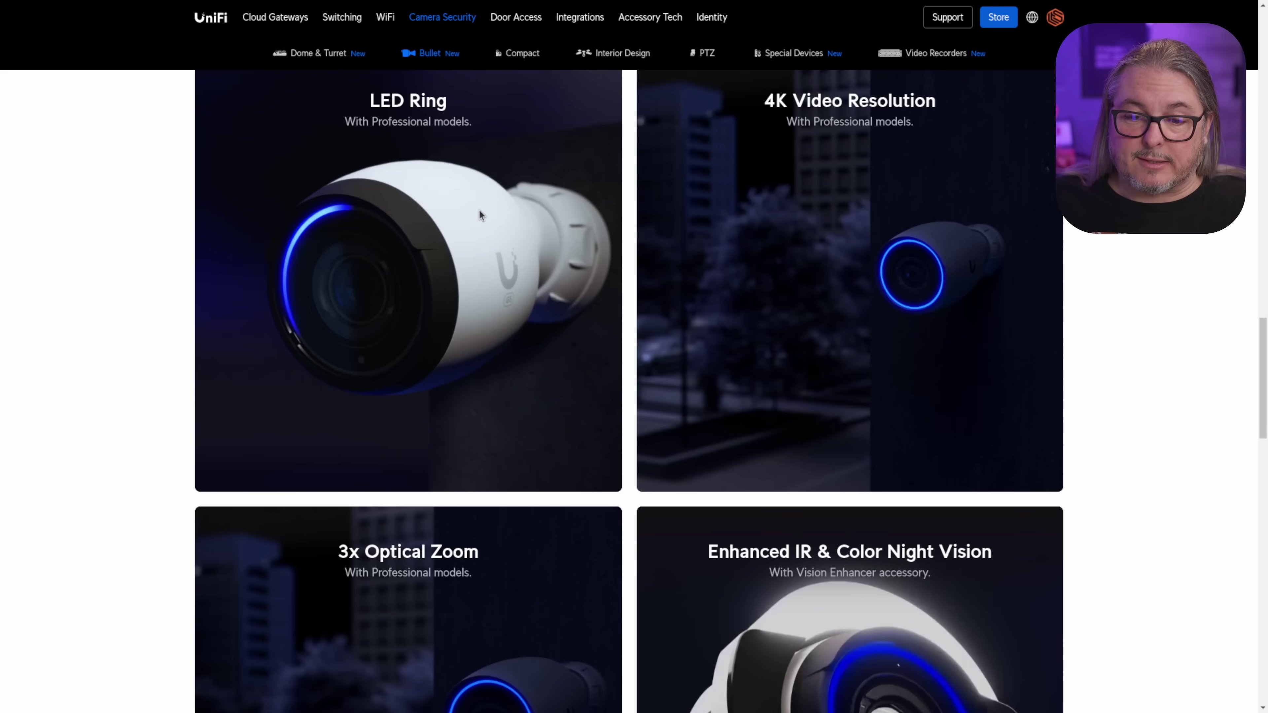
scroll(478, 212, "down", 10)
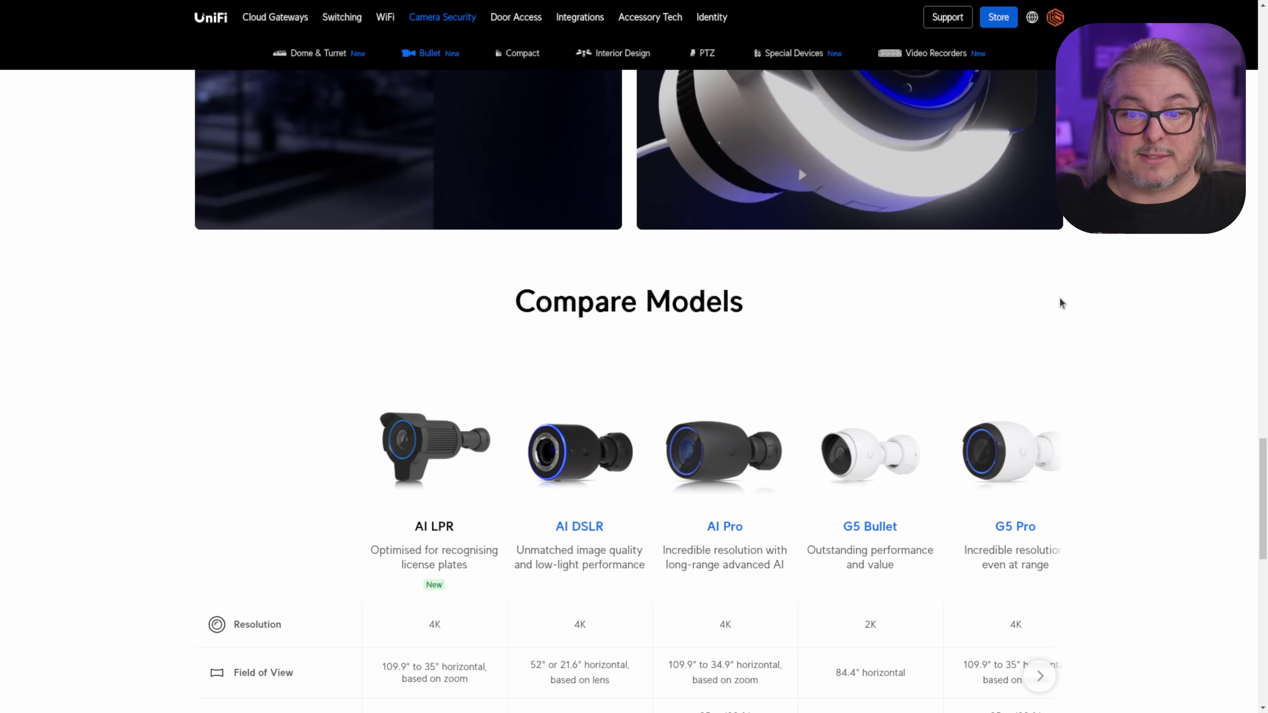
scroll(1059, 298, "down", 1)
scroll(1059, 297, "down", 5)
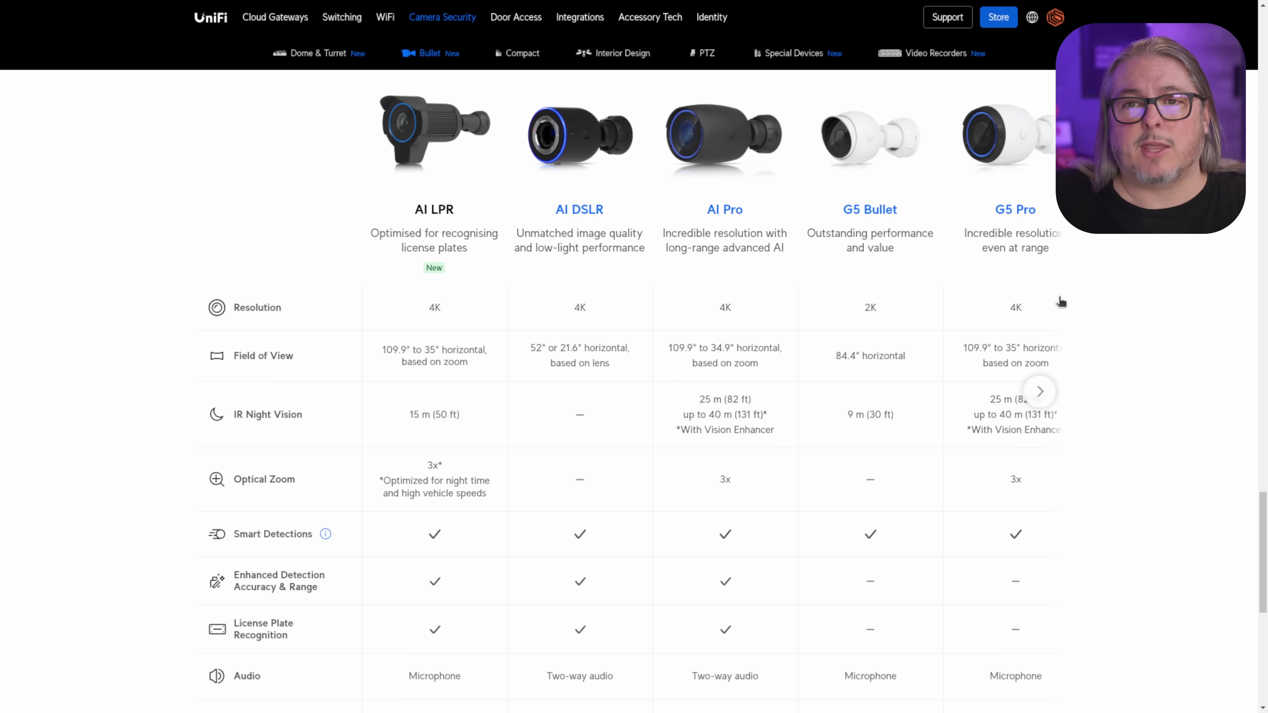
scroll(1061, 302, "down", 5)
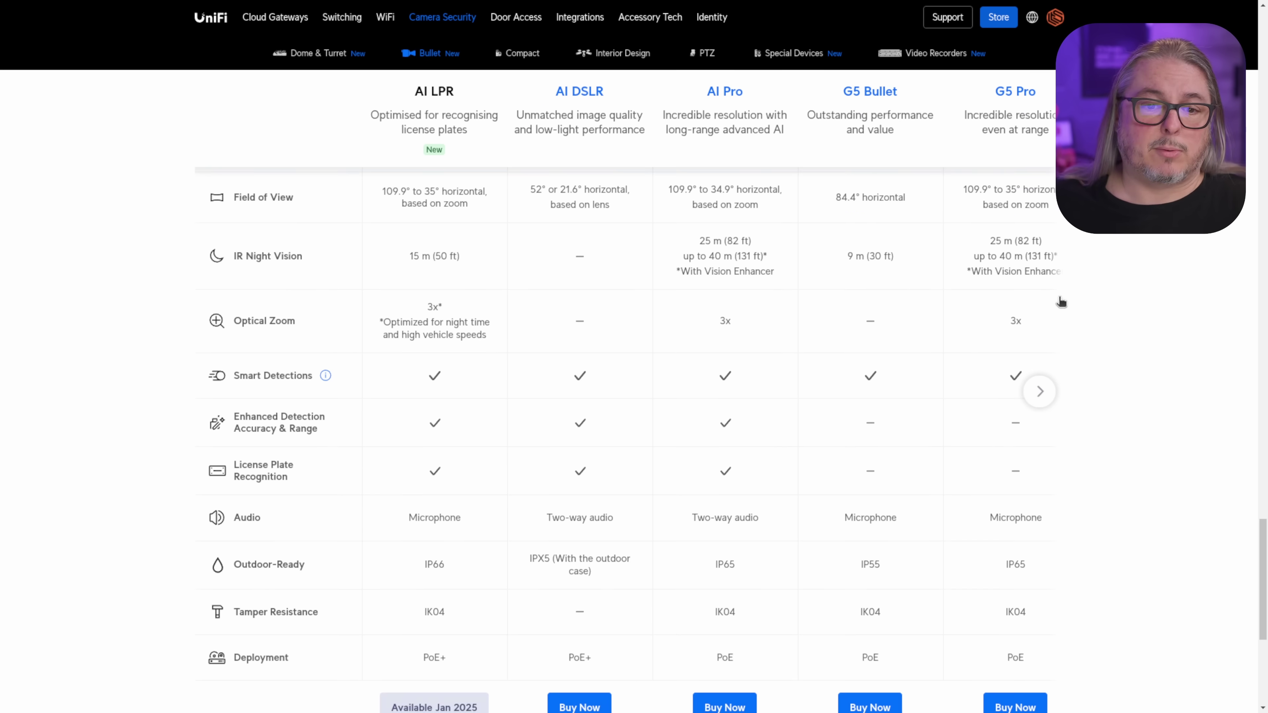
scroll(1061, 302, "up", 12)
scroll(1061, 302, "up", 3)
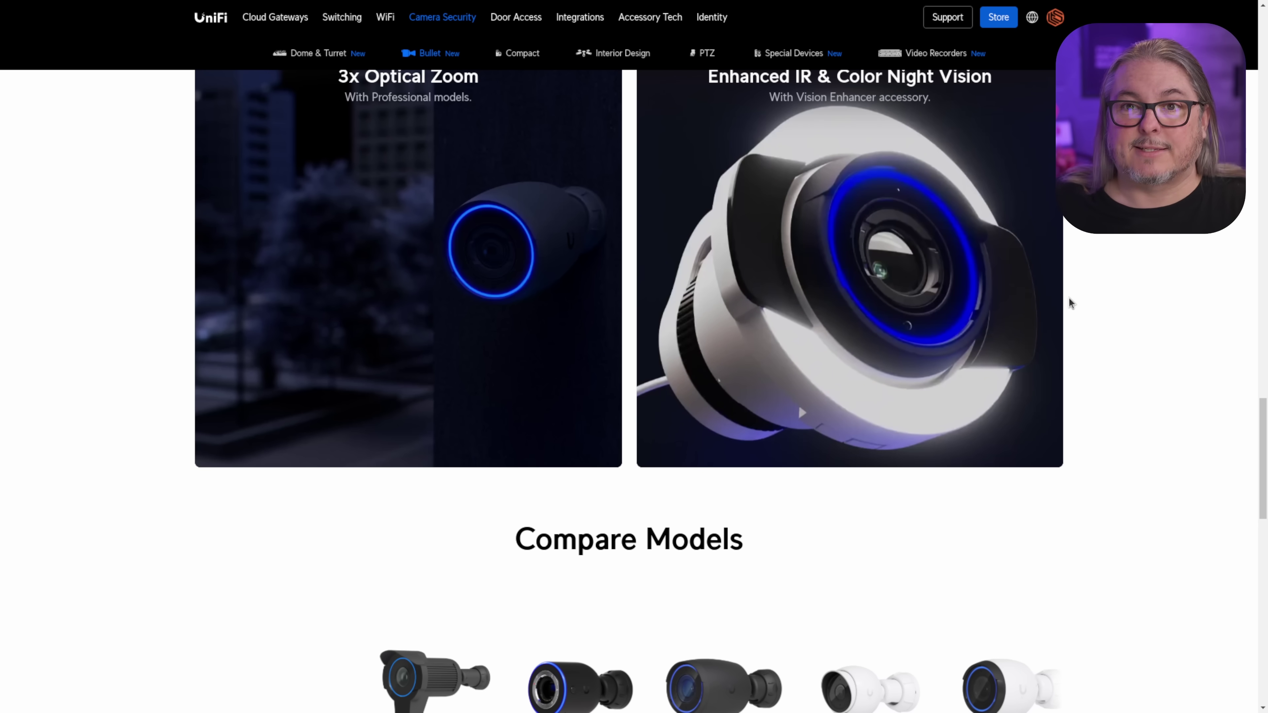
scroll(1070, 299, "down", 6)
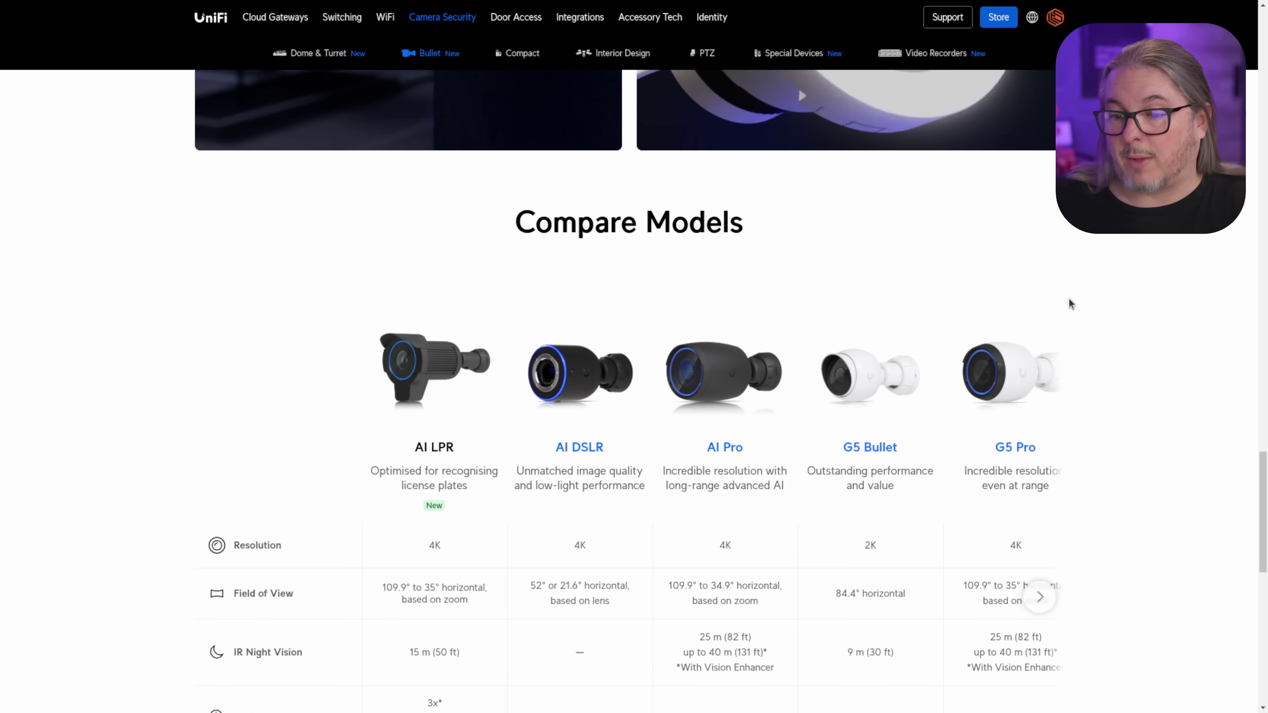
scroll(1069, 299, "down", 3)
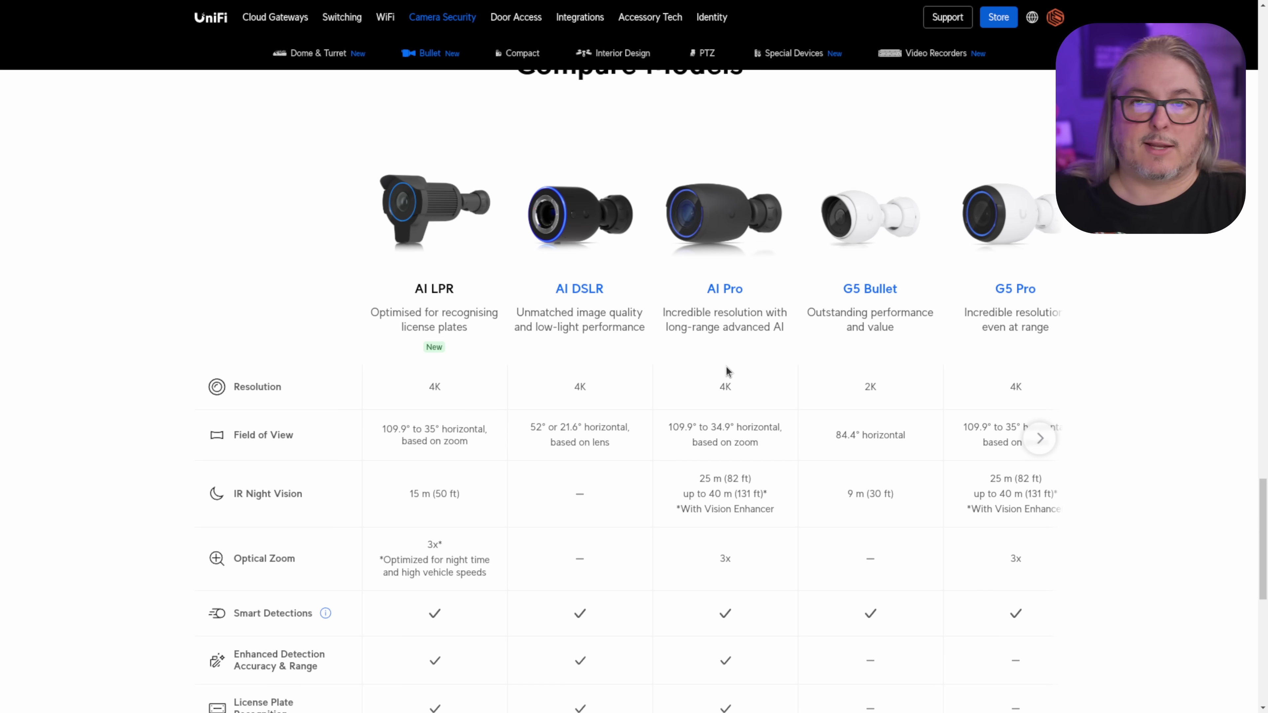
scroll(726, 371, "down", 5)
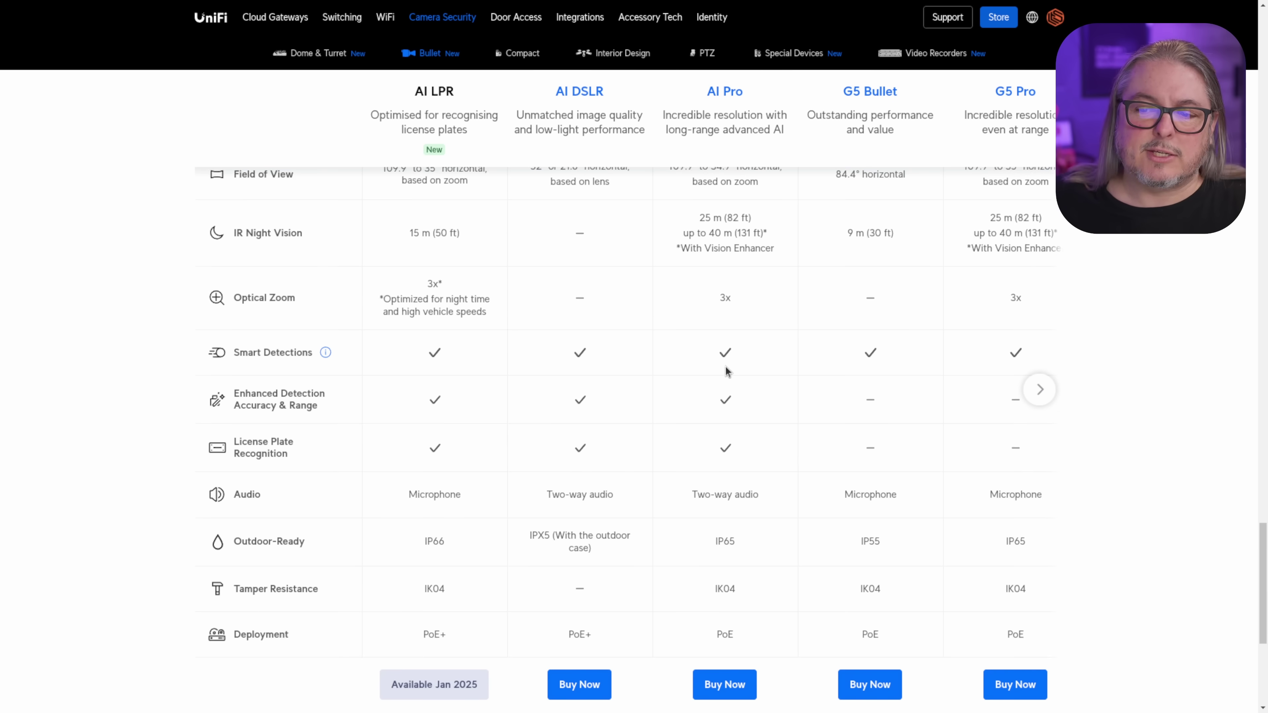
Advance the comparison carousel to show more bullet models like AI LPR and G5 Pro
left_click(1039, 338)
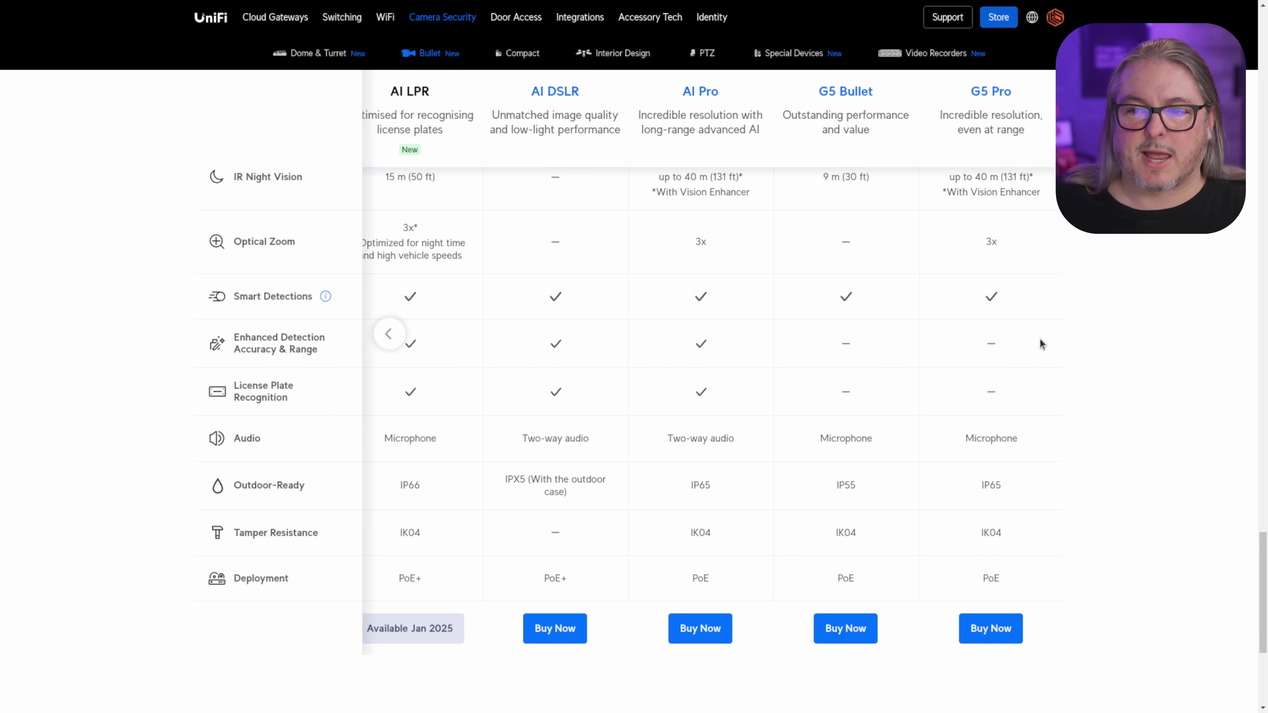
scroll(1040, 339, "up", 5)
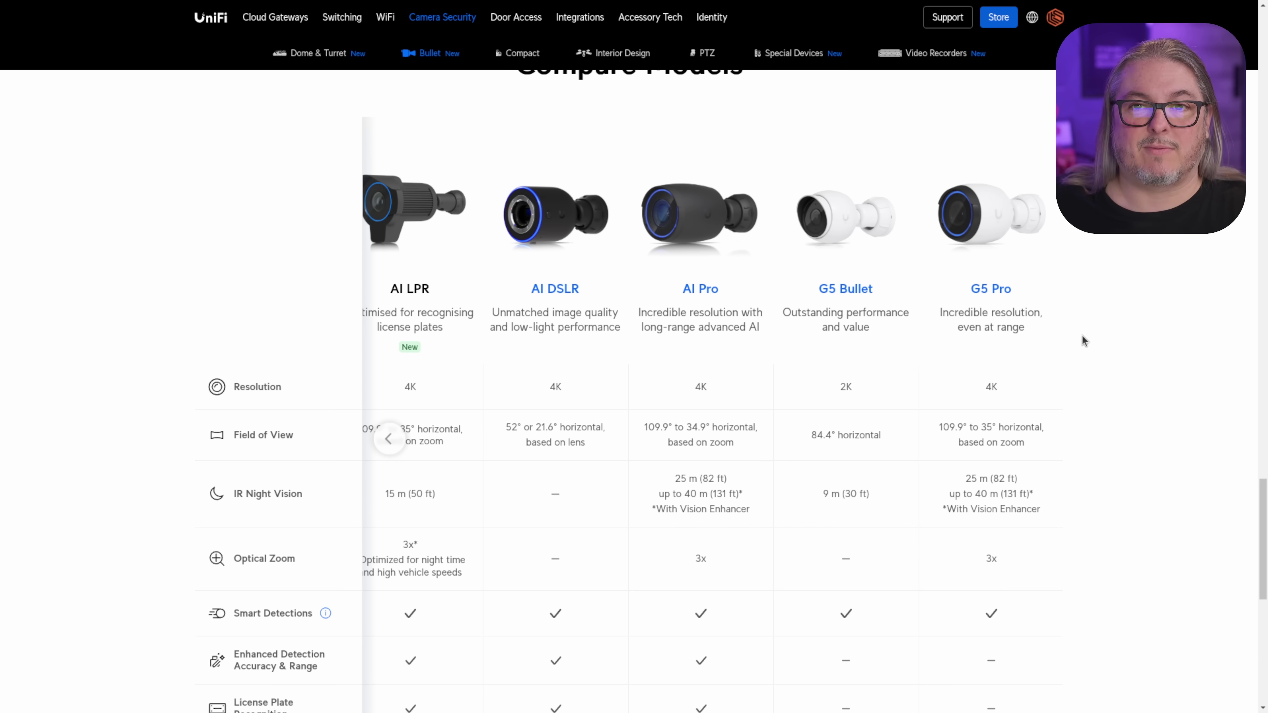
scroll(1082, 335, "up", 4)
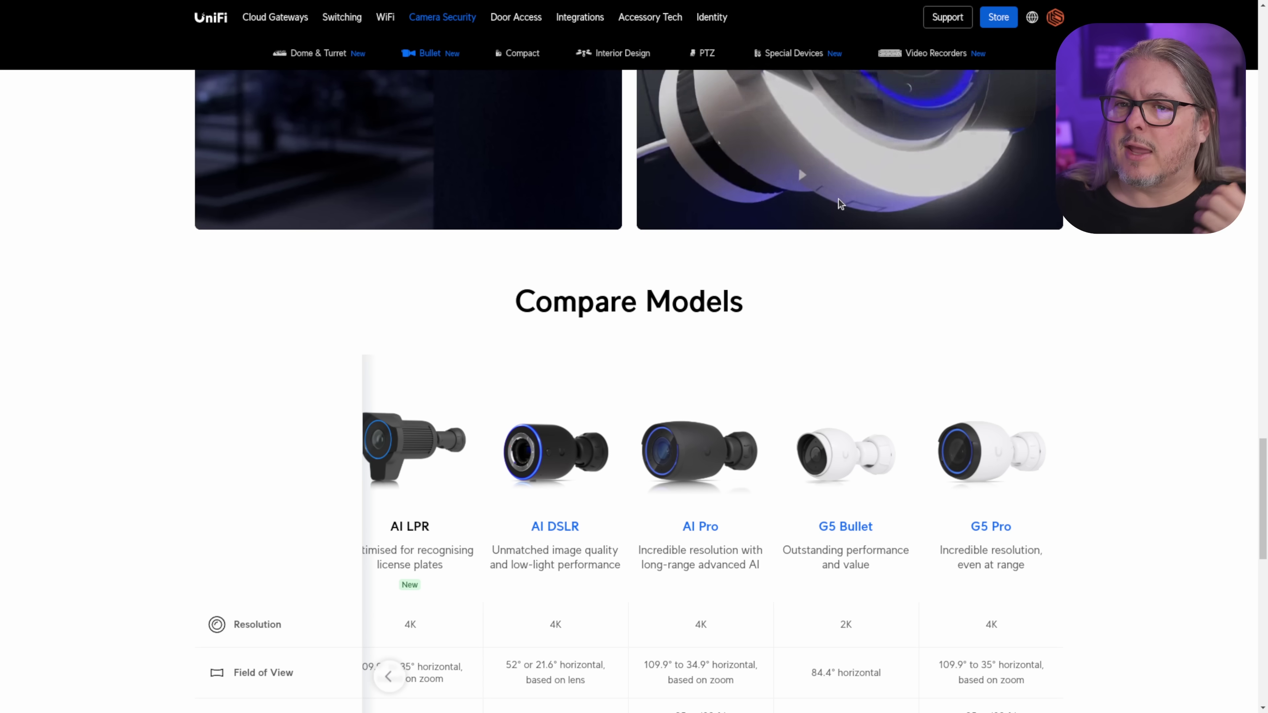
Open the Special Devices page and scroll down to Third-Party Camera Support
left_click(783, 60)
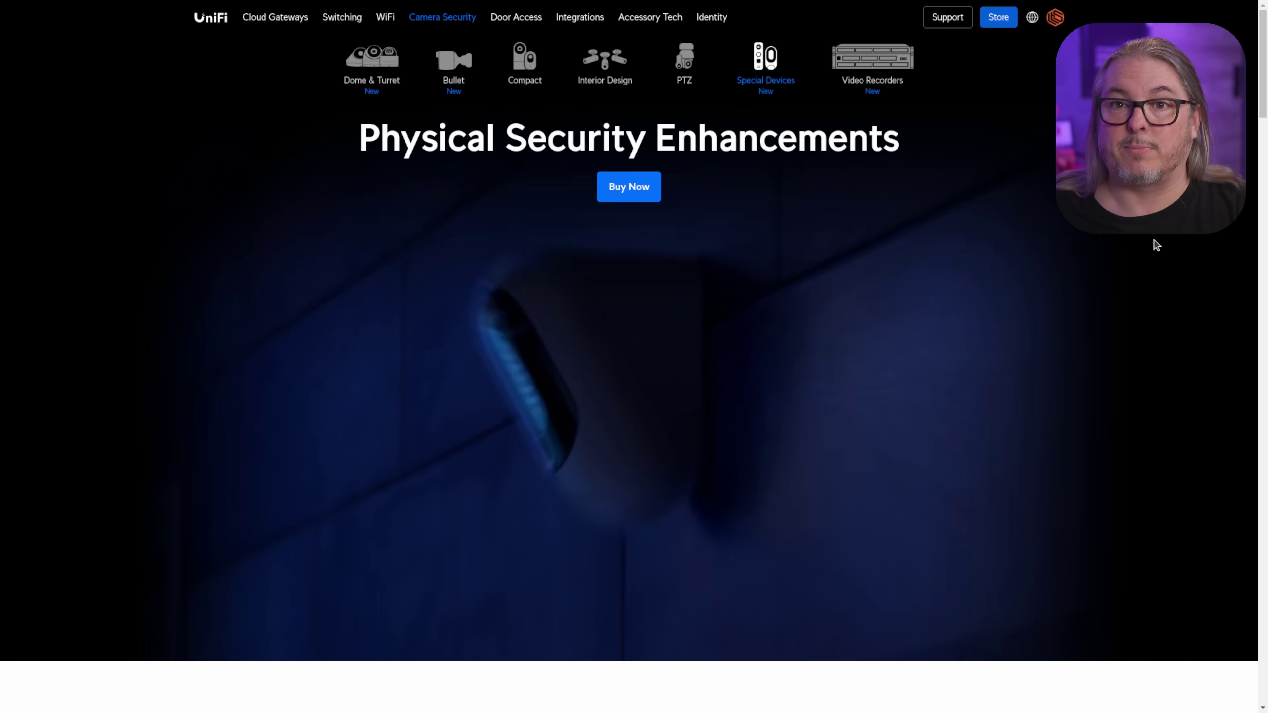
scroll(859, 383, "down", 10)
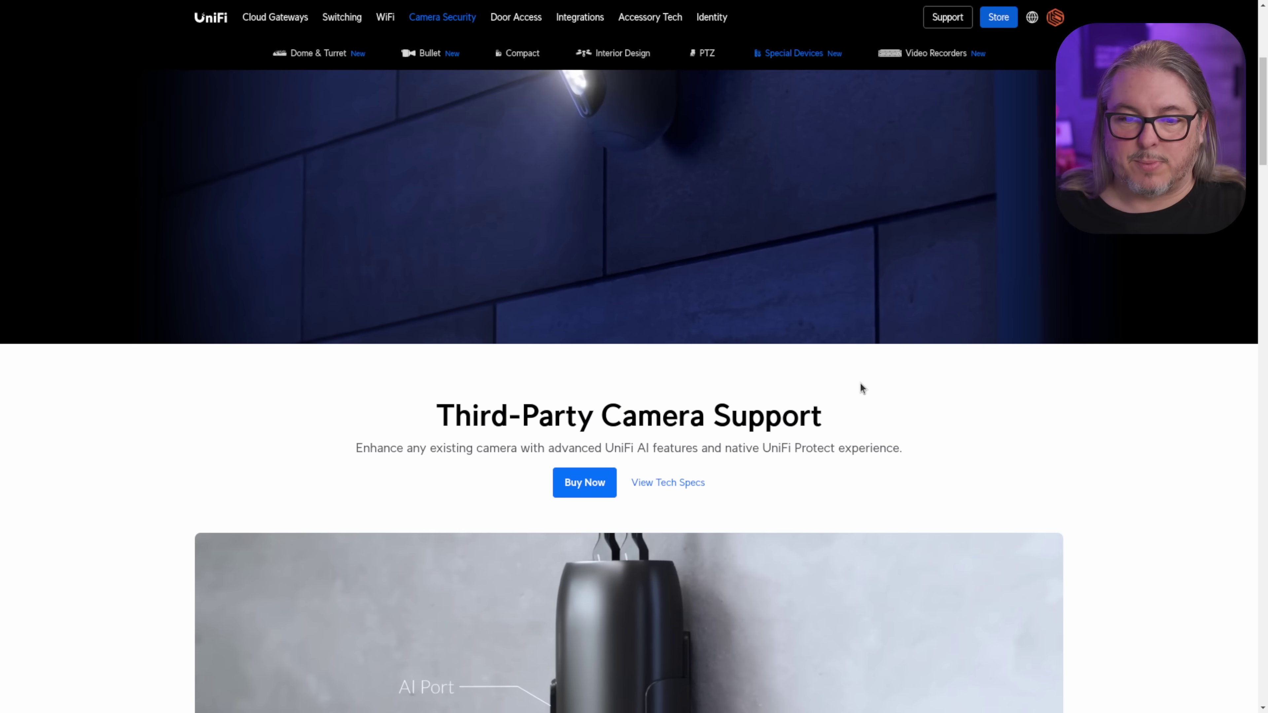
scroll(860, 383, "down", 2)
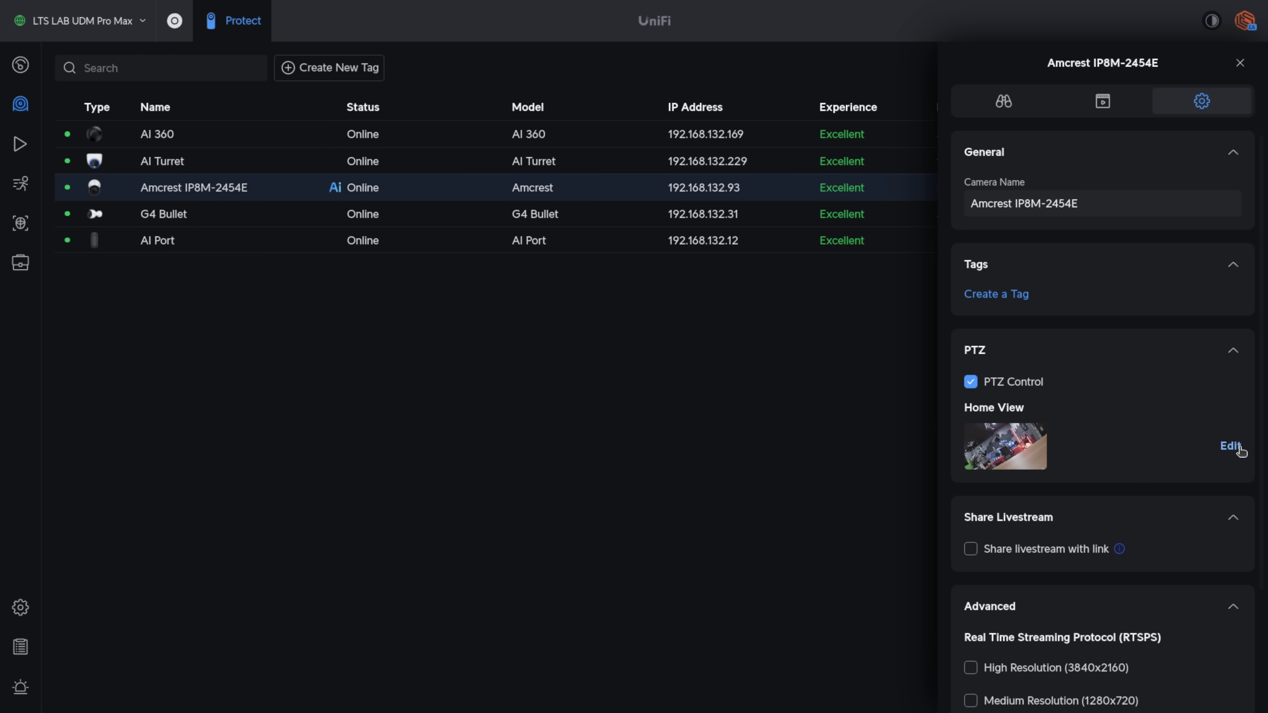
Edit the Amcrest home view by clicking the live feed to re-aim the PTZ camera
left_click(1233, 446)
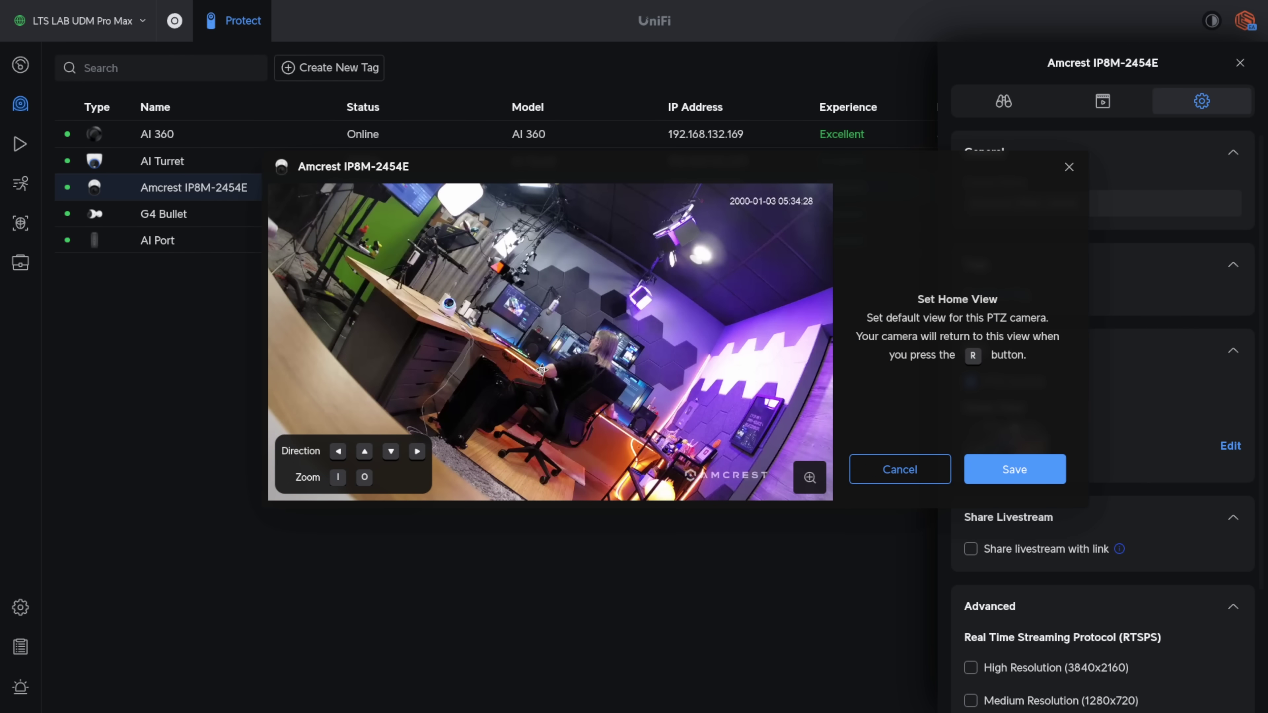
left_click(581, 344)
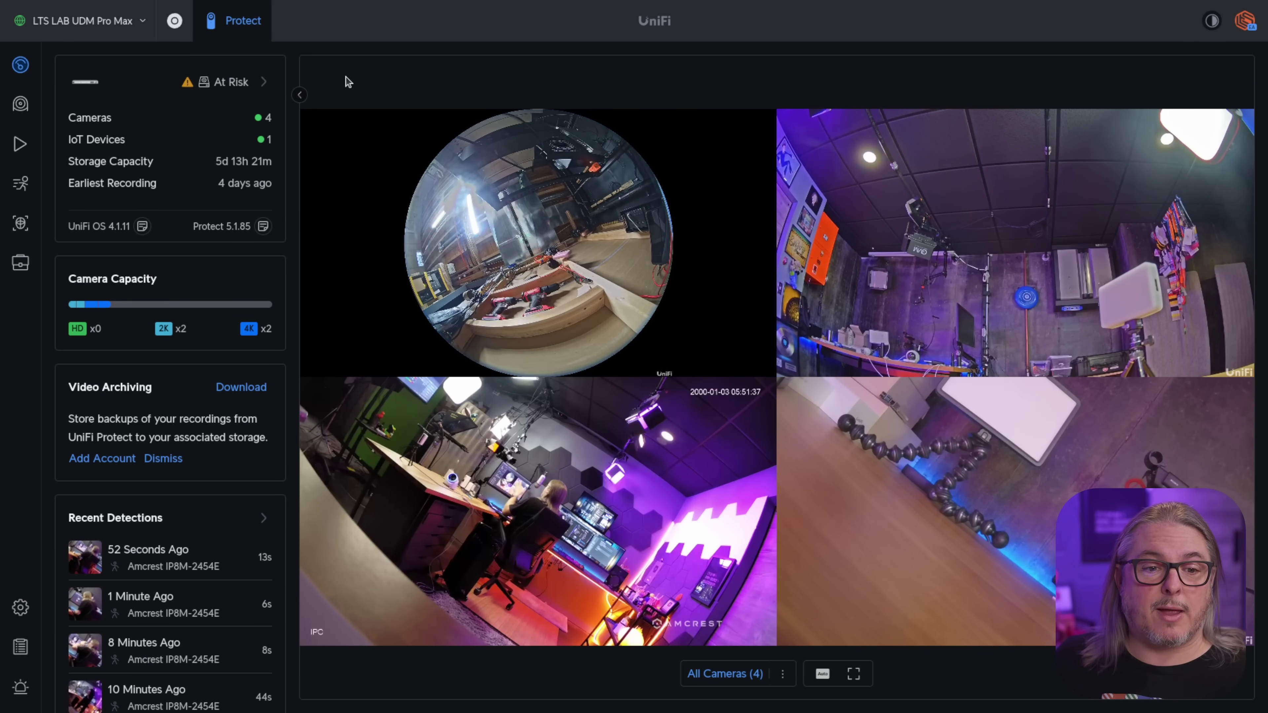
Add a NAS Video Archiving account and continue to the NAS connection form
mouse_move(598, 315)
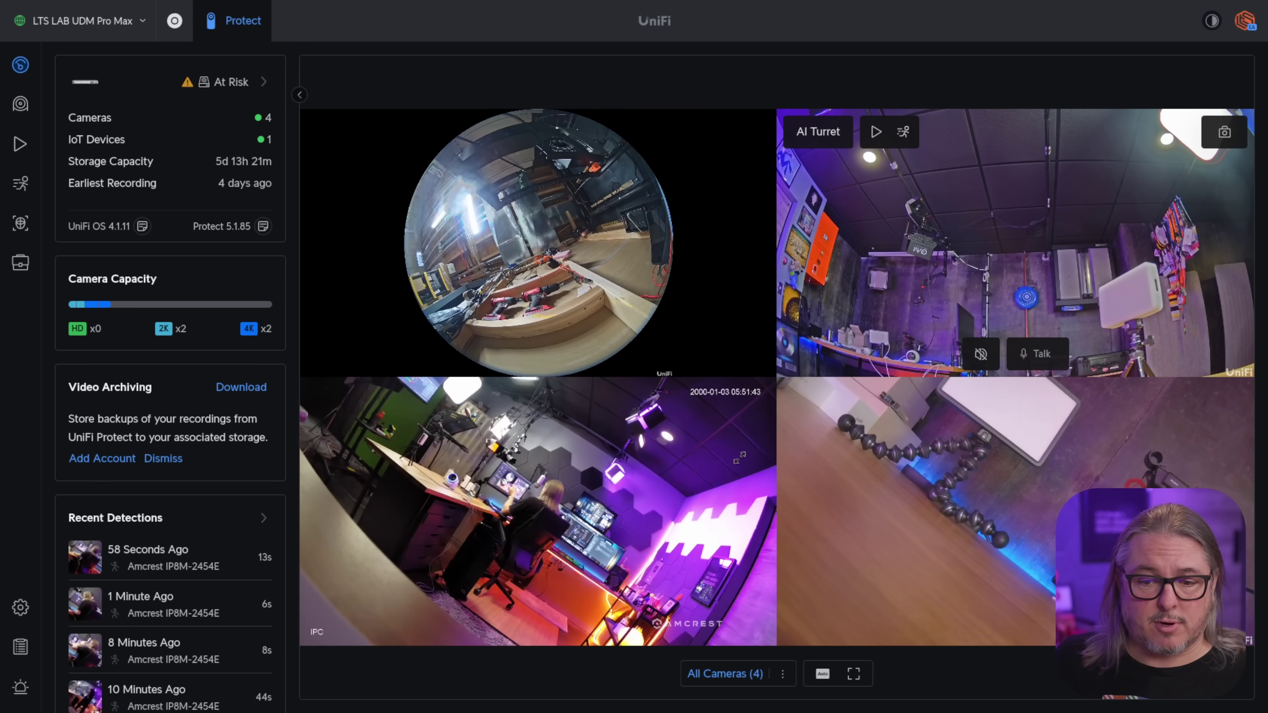
mouse_move(597, 500)
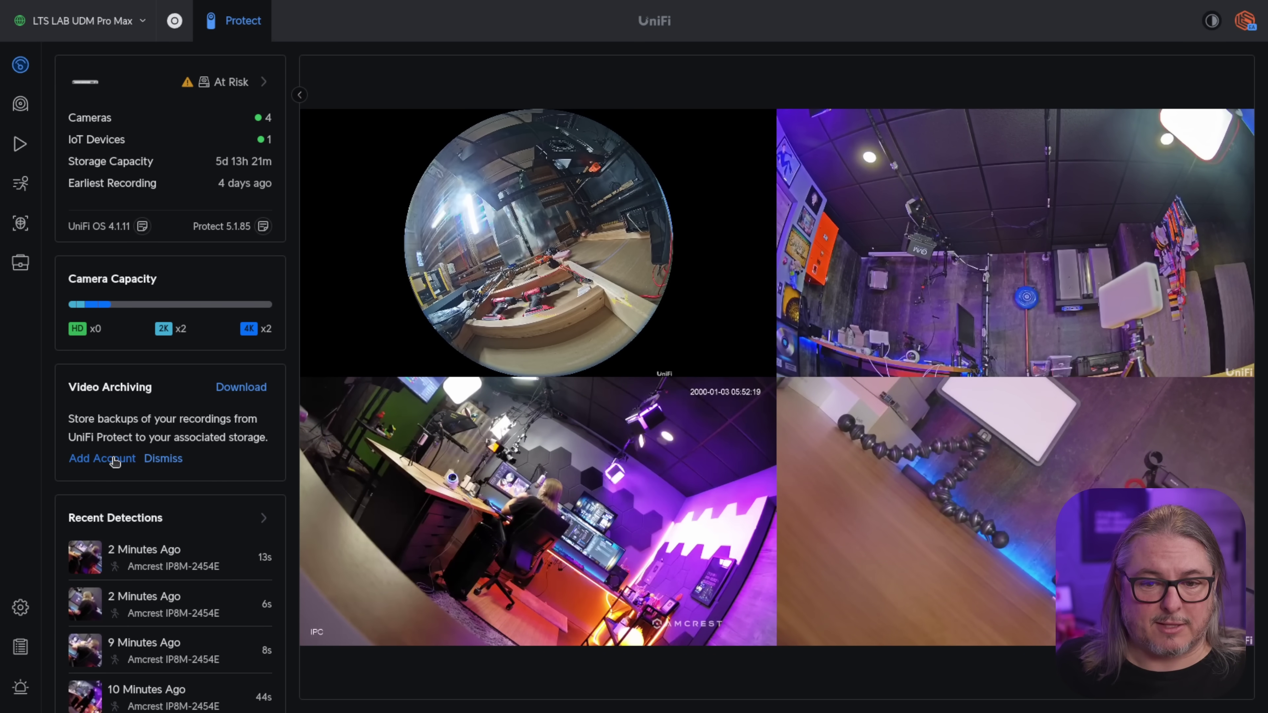
left_click(118, 459)
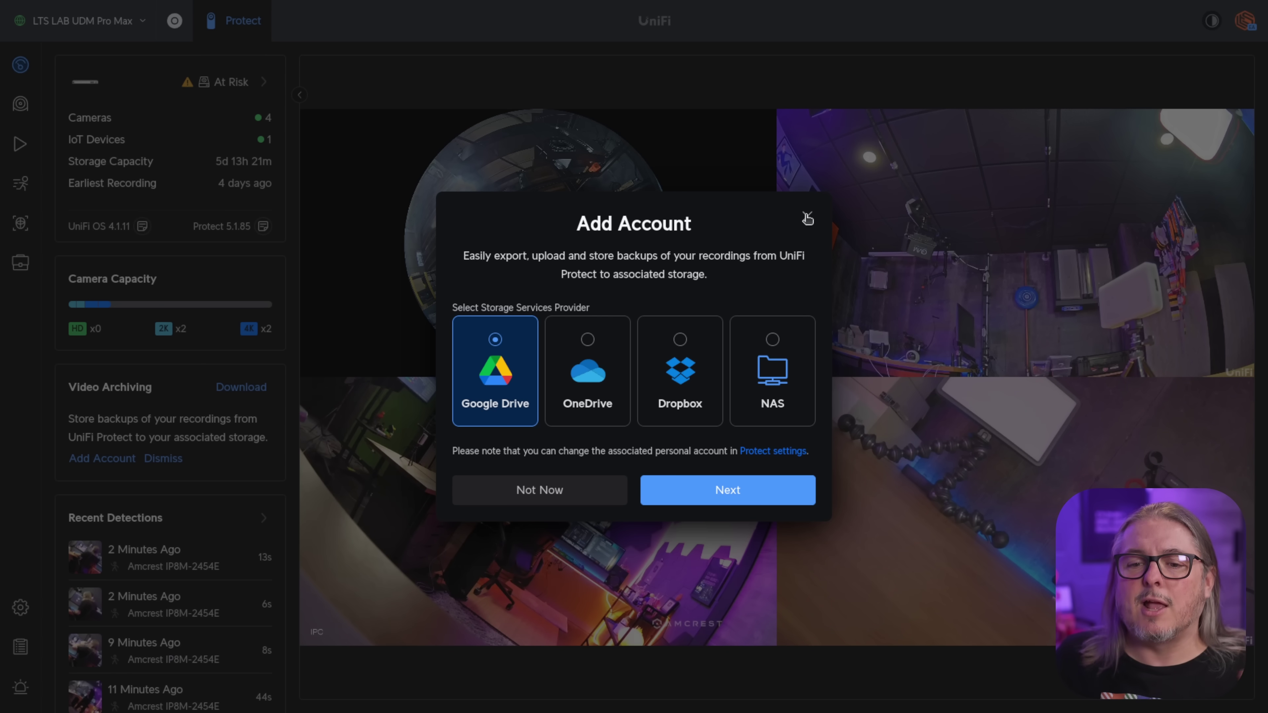
left_click(774, 339)
left_click(744, 489)
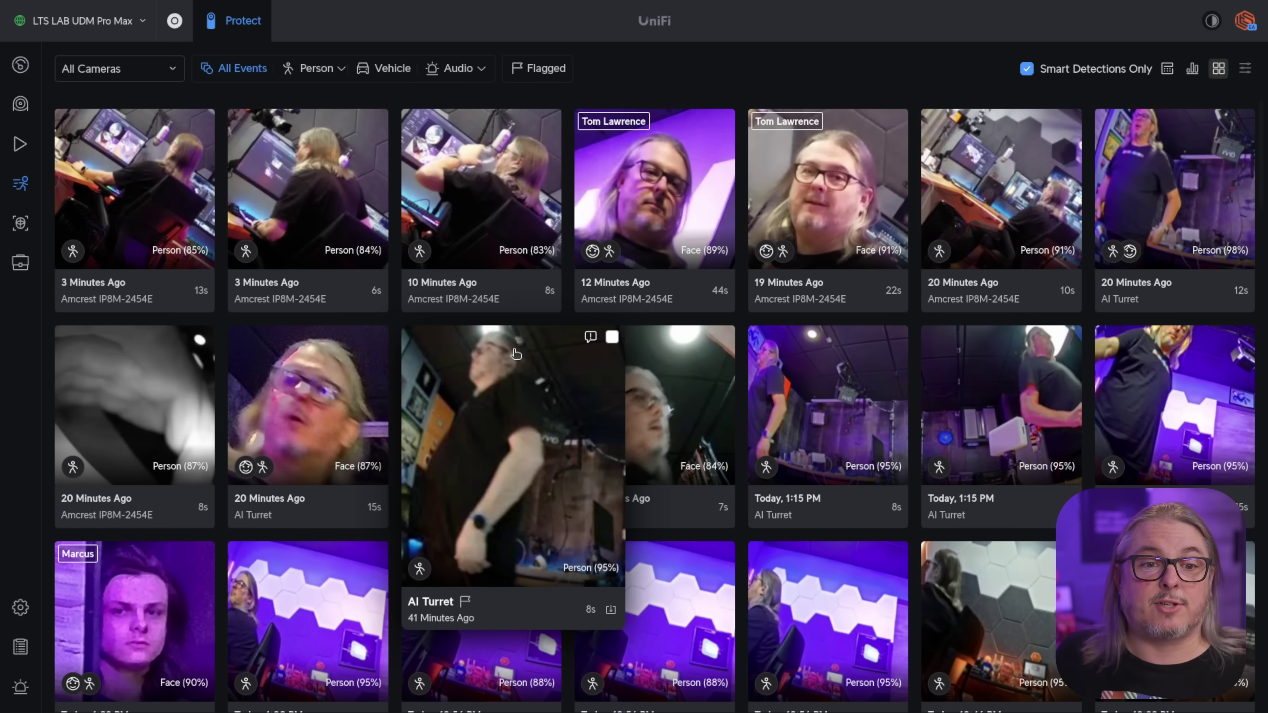
Filter the Events list to show Audio detections only
mouse_move(947, 406)
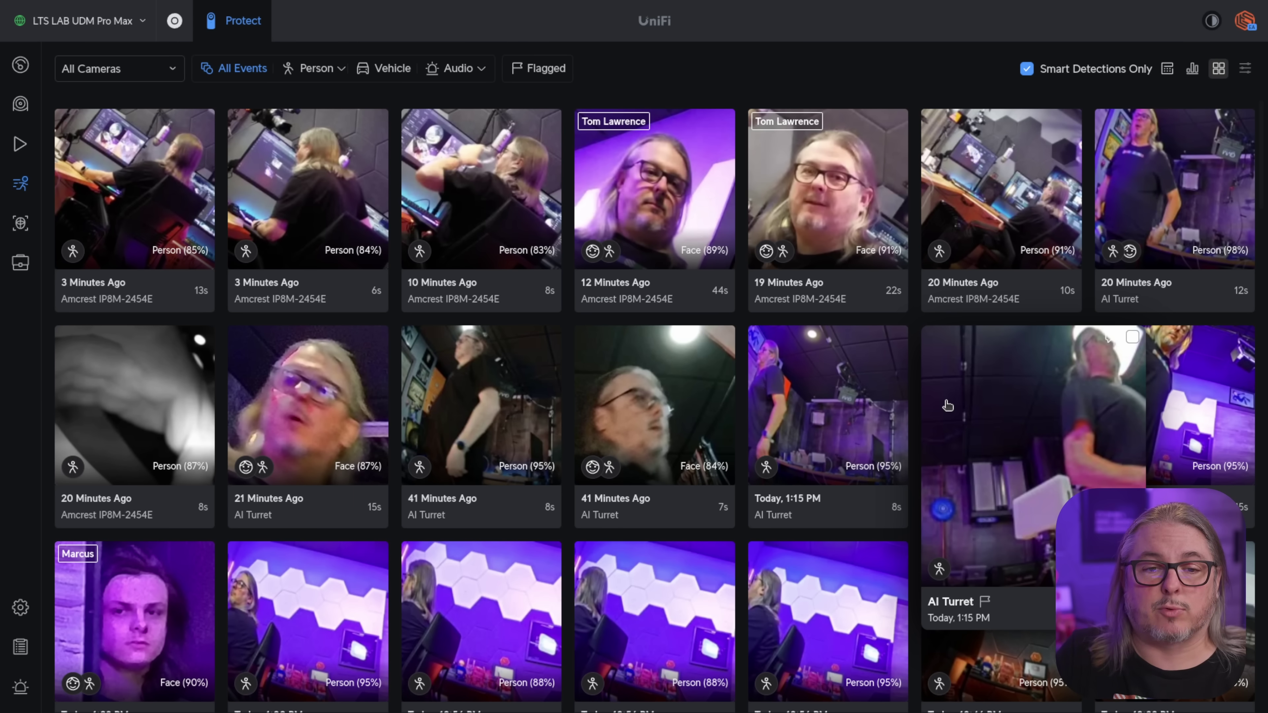
left_click(441, 70)
mouse_move(486, 193)
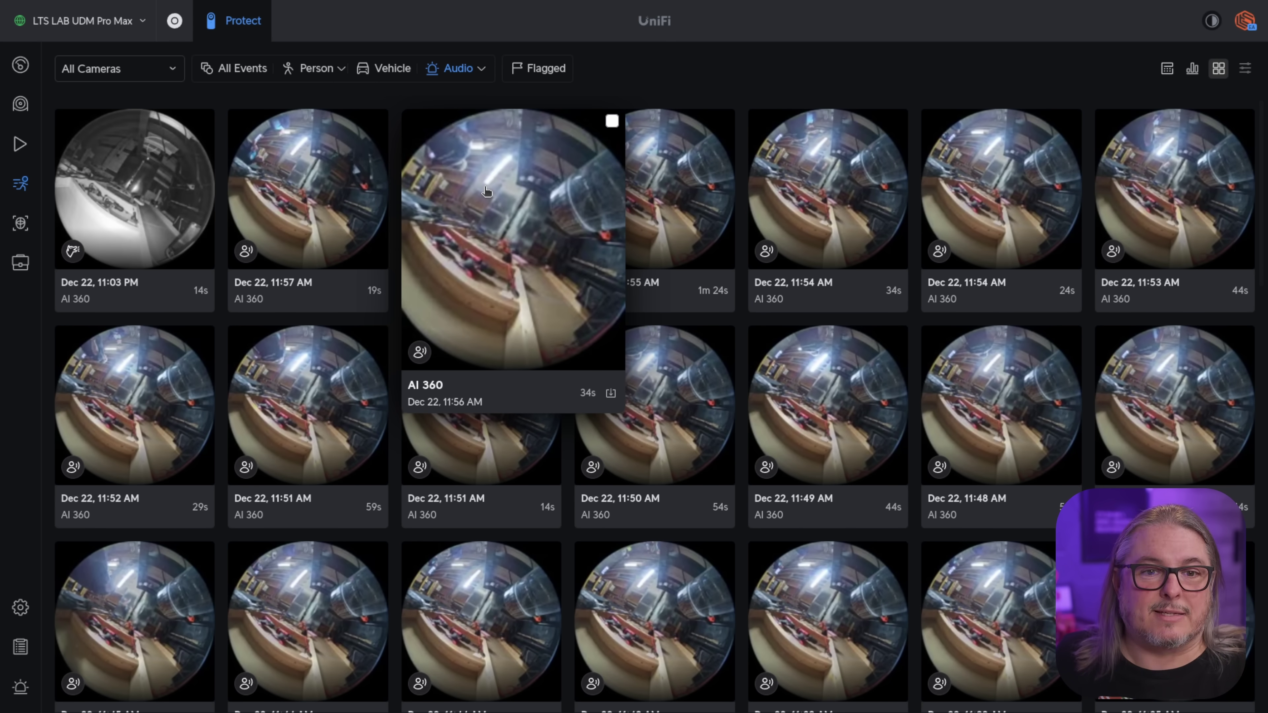
Open recorded playback and choose which detection types are highlighted
left_click(20, 144)
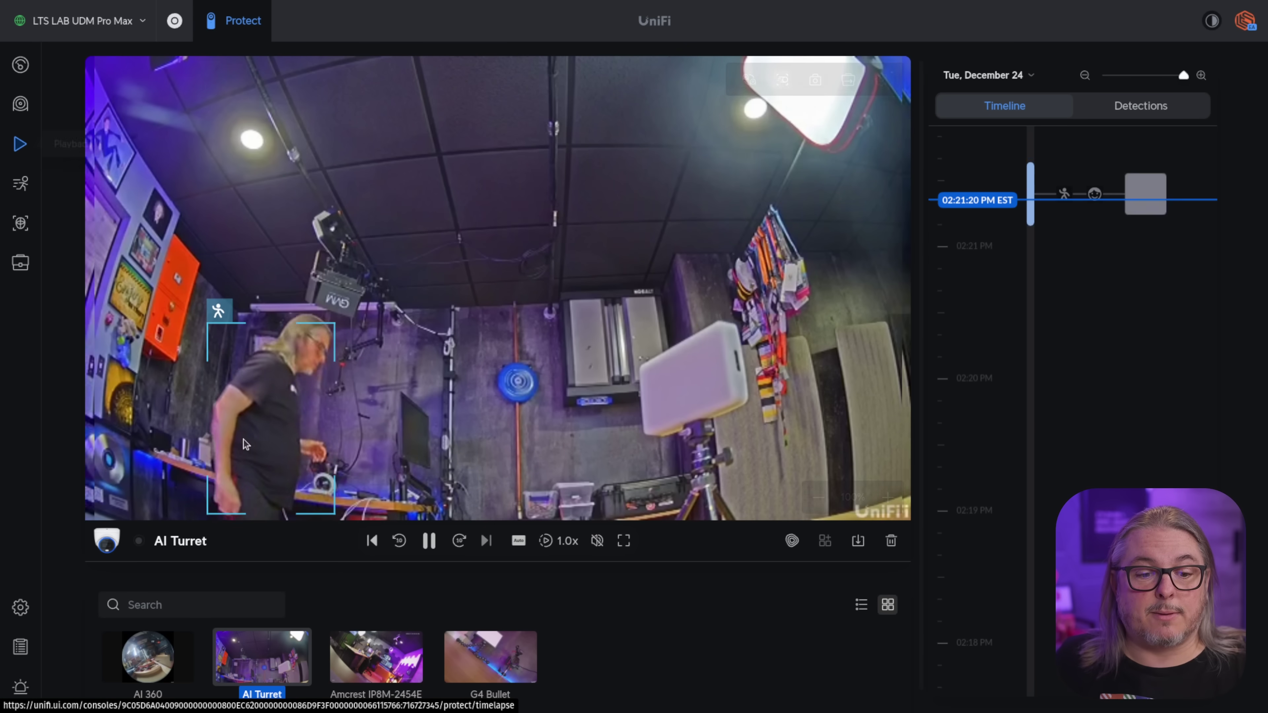
mouse_move(866, 186)
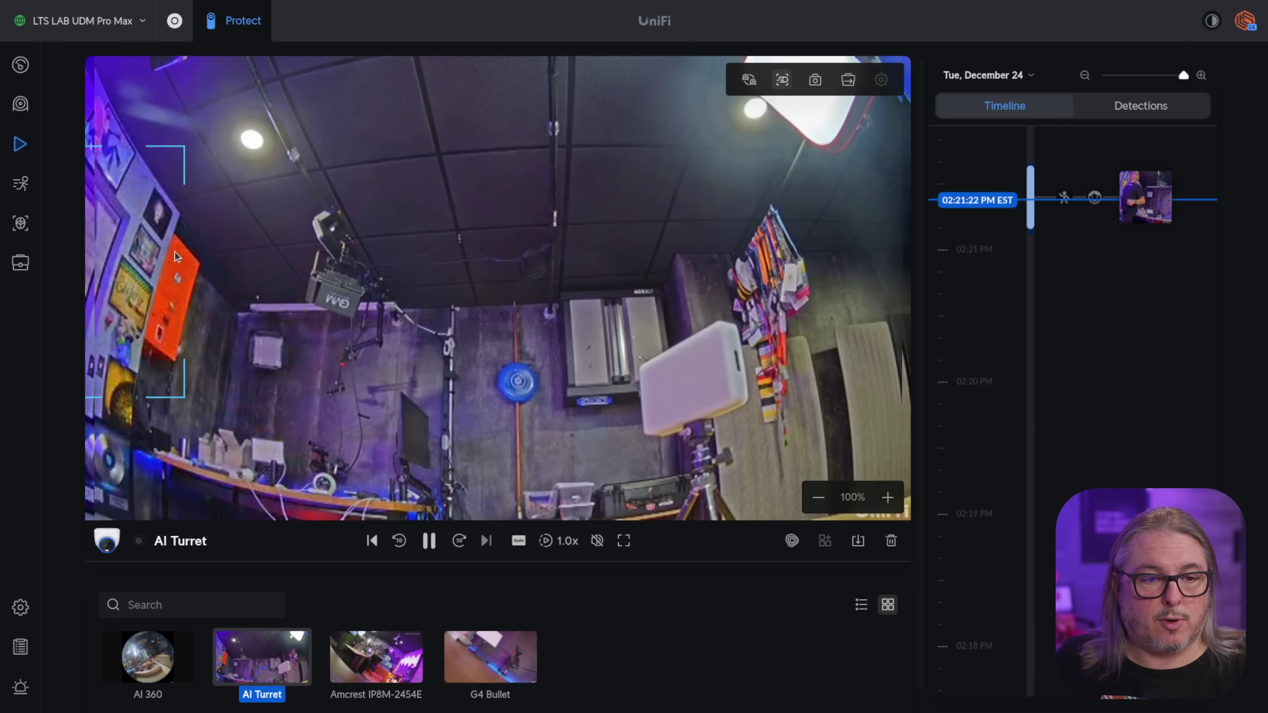
left_click(782, 80)
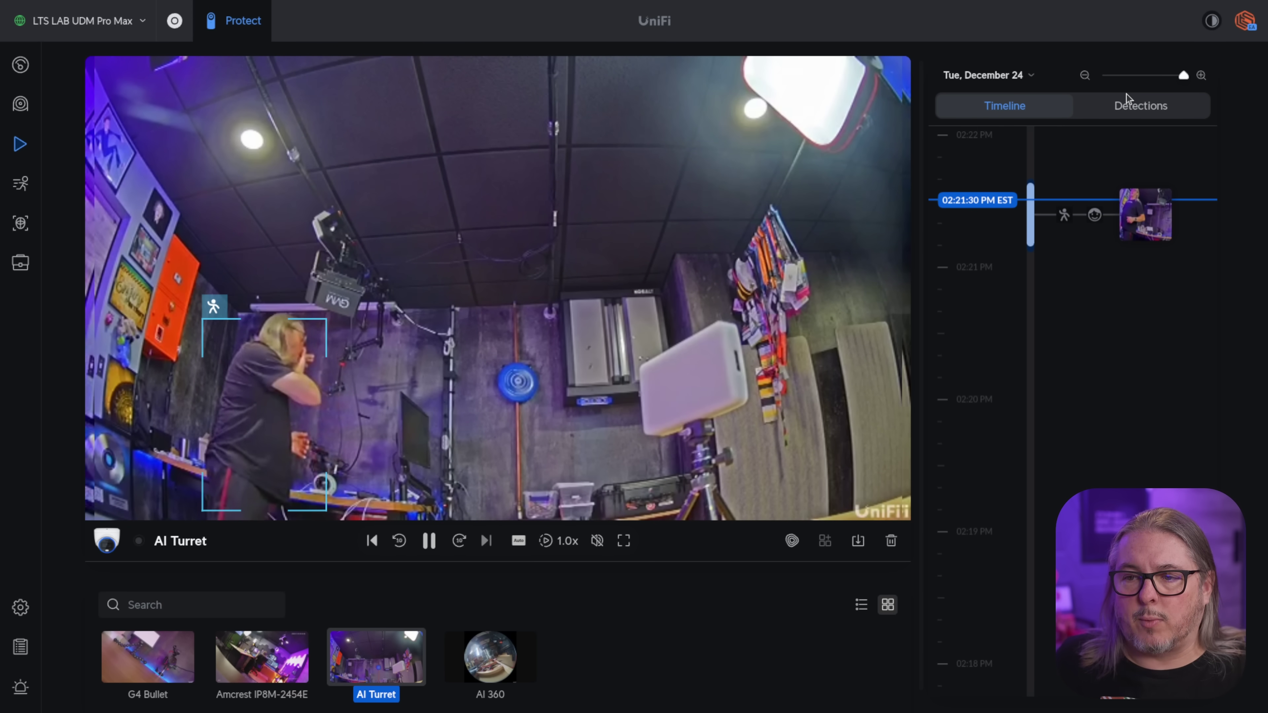
Browse the camera's recorded detection events, ending on the Detections clip grid
left_click(1131, 106)
scroll(1103, 311, "down", 12)
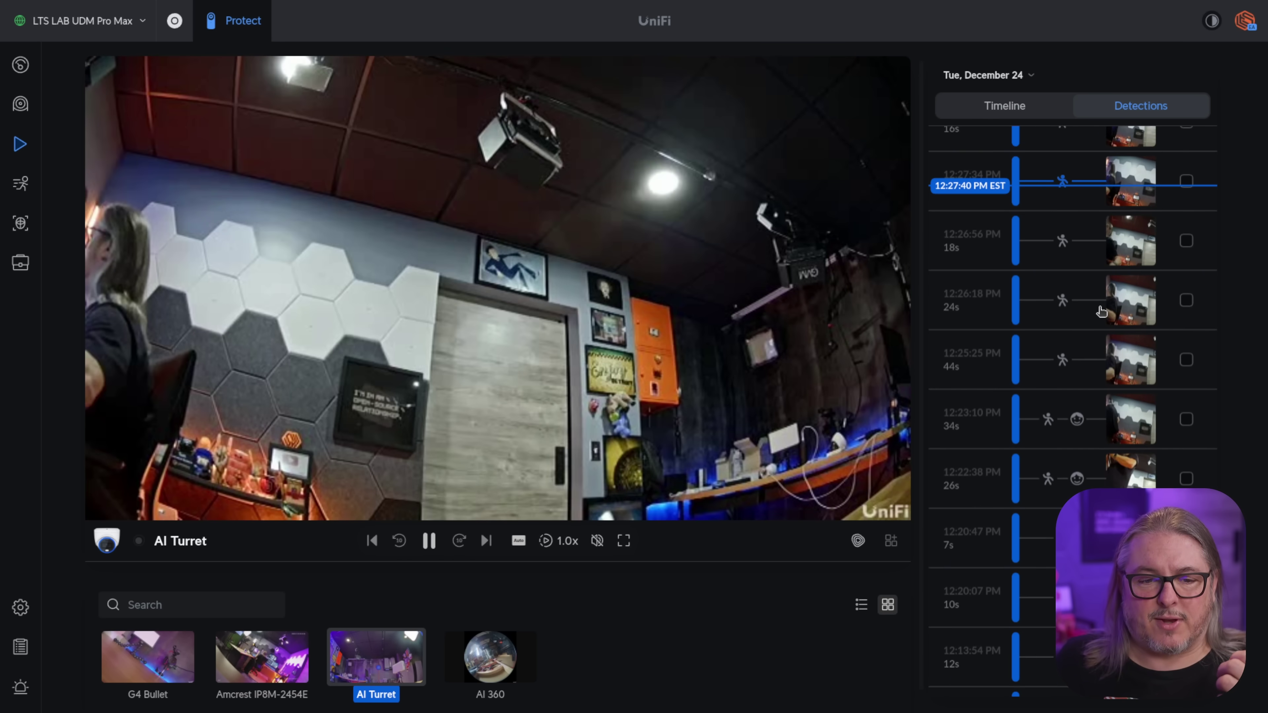
scroll(1103, 312, "down", 2)
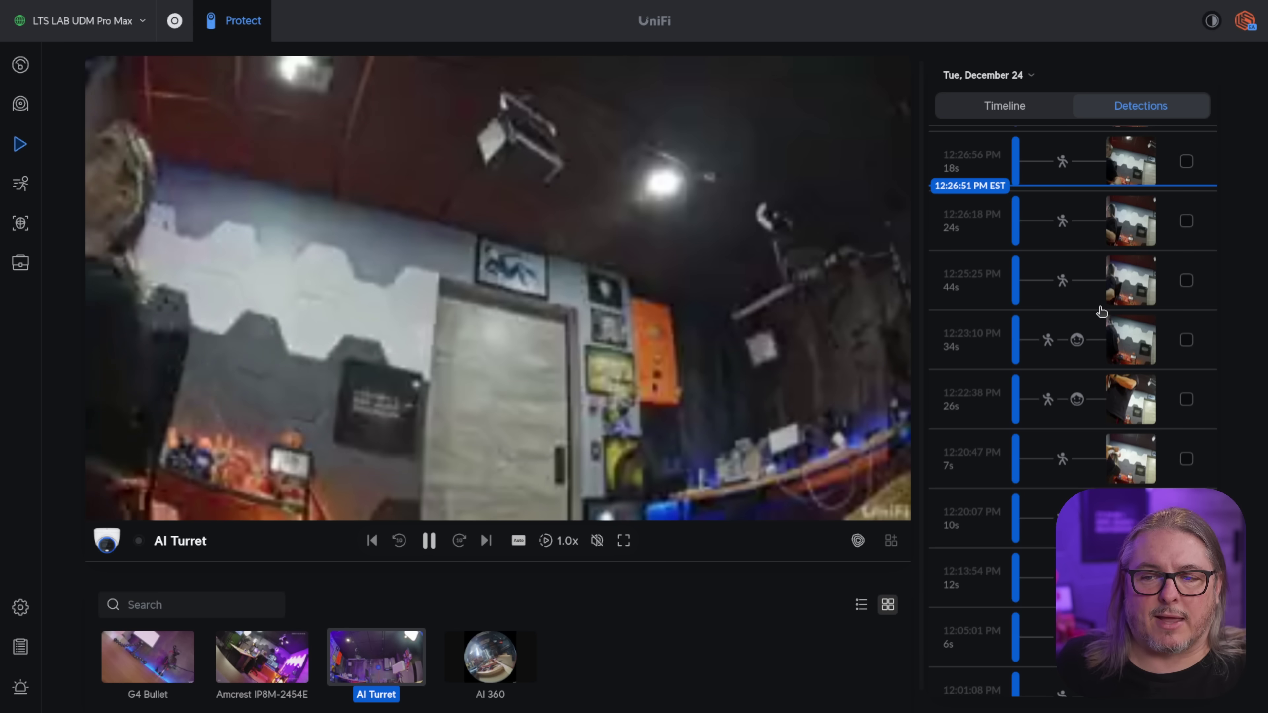
scroll(1102, 311, "up", 12)
scroll(1103, 311, "down", 6)
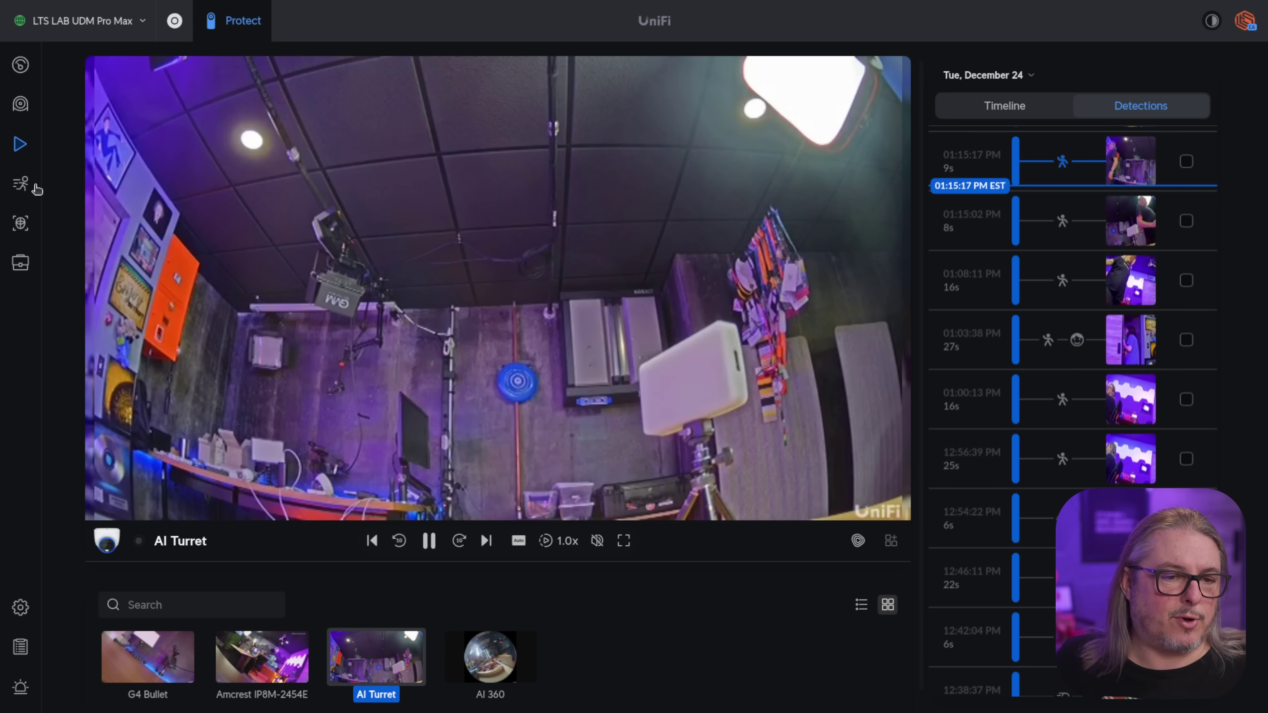
left_click(23, 187)
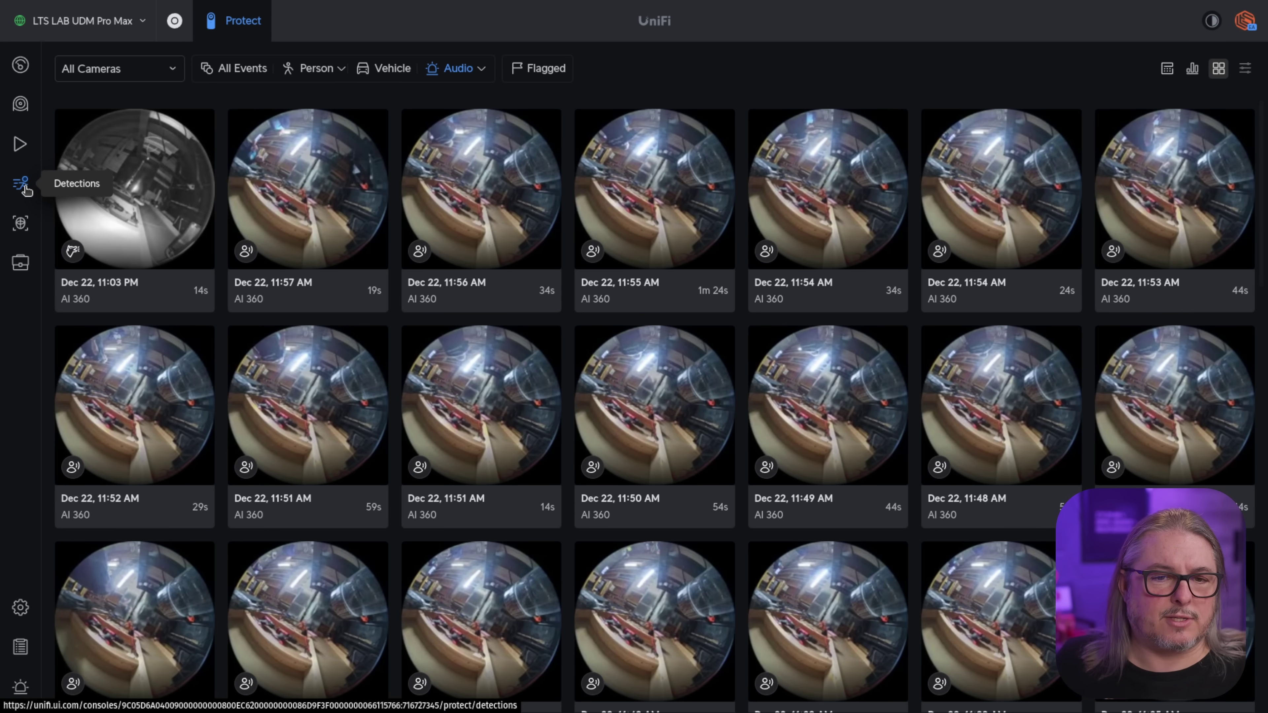
Filter detections to Person and preview the face clip from 13 minutes ago
mouse_move(342, 123)
left_click(305, 69)
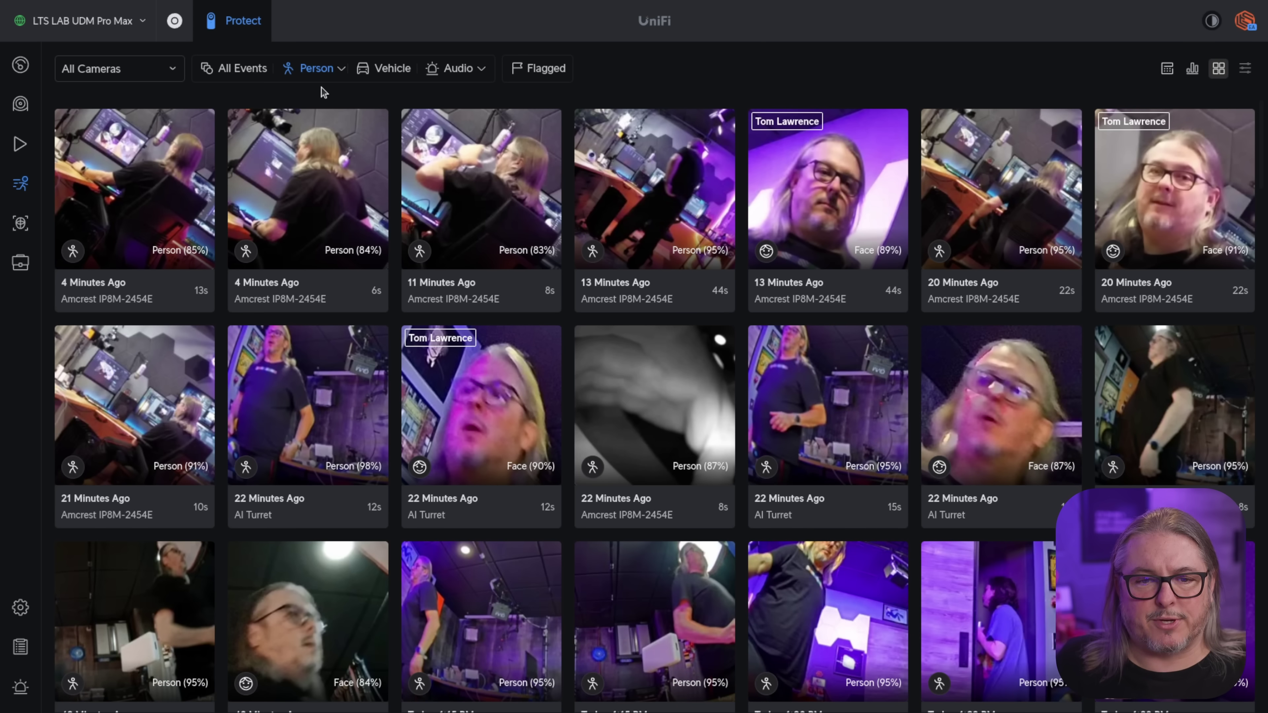
left_click(823, 195)
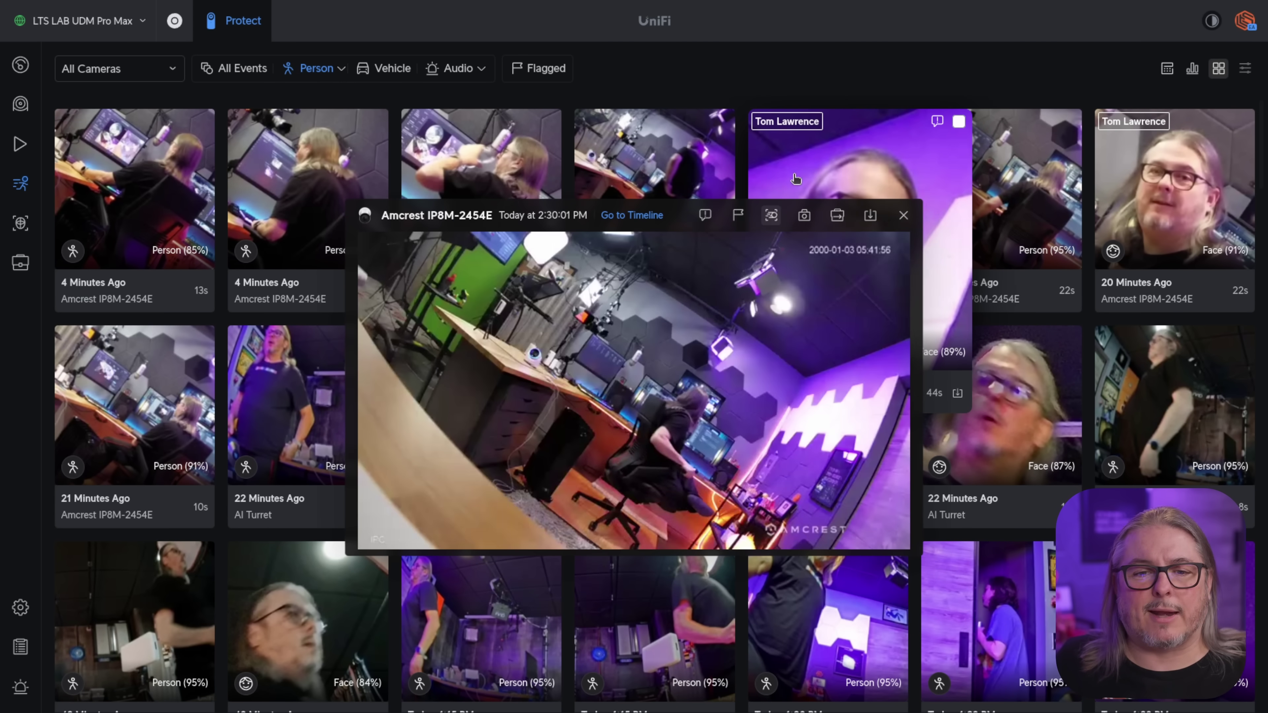
left_click(904, 219)
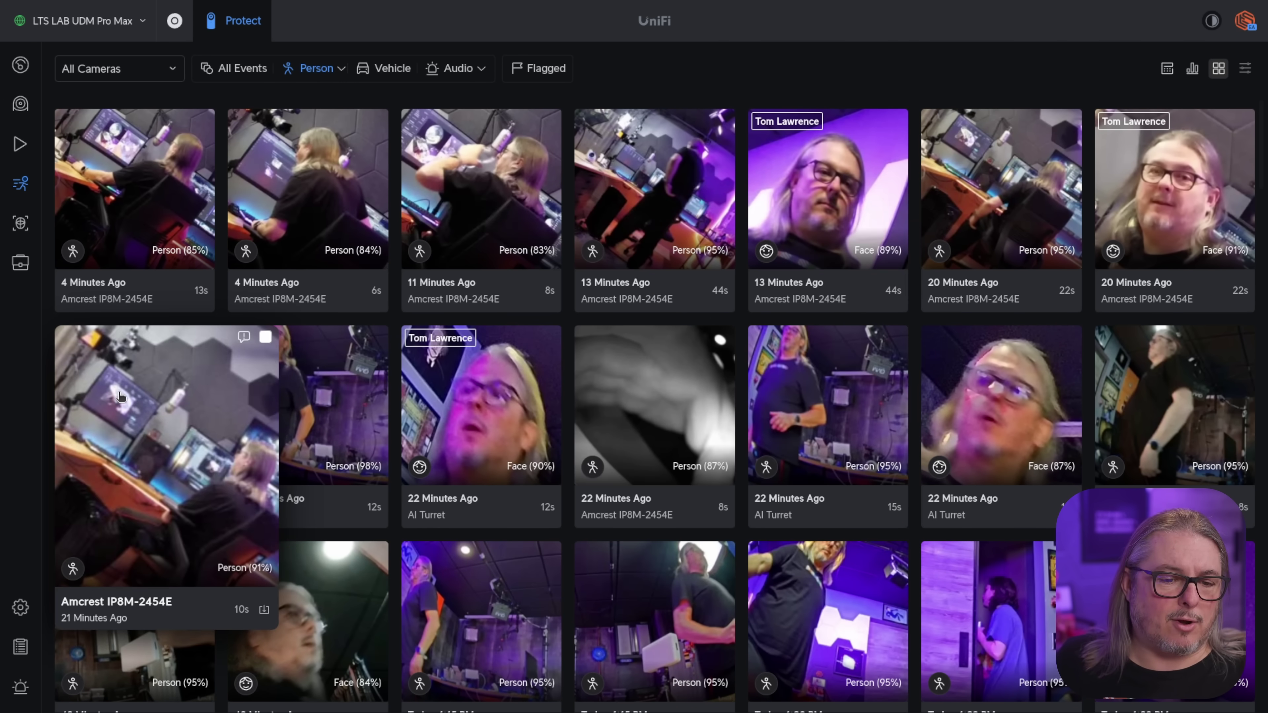
In Recognition, play and pause the second known person's 84% match and Dec 22, 2024 9:55 AM clips
left_click(31, 222)
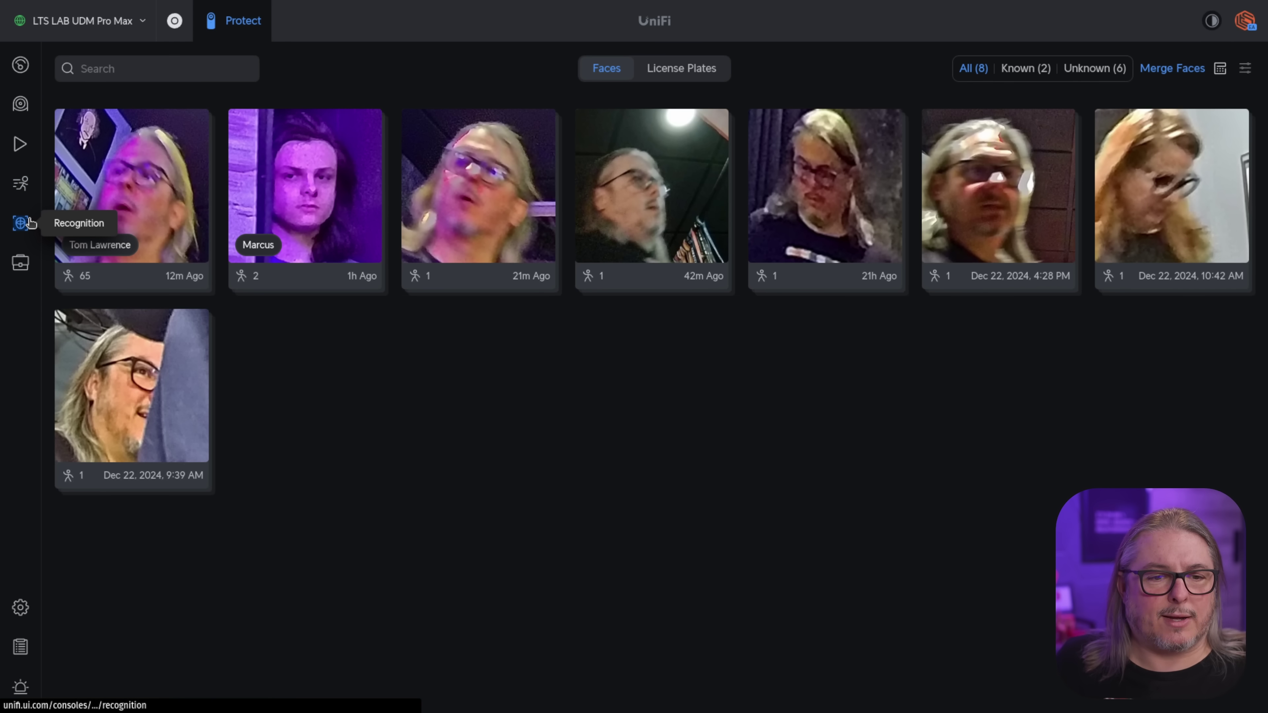
left_click(322, 185)
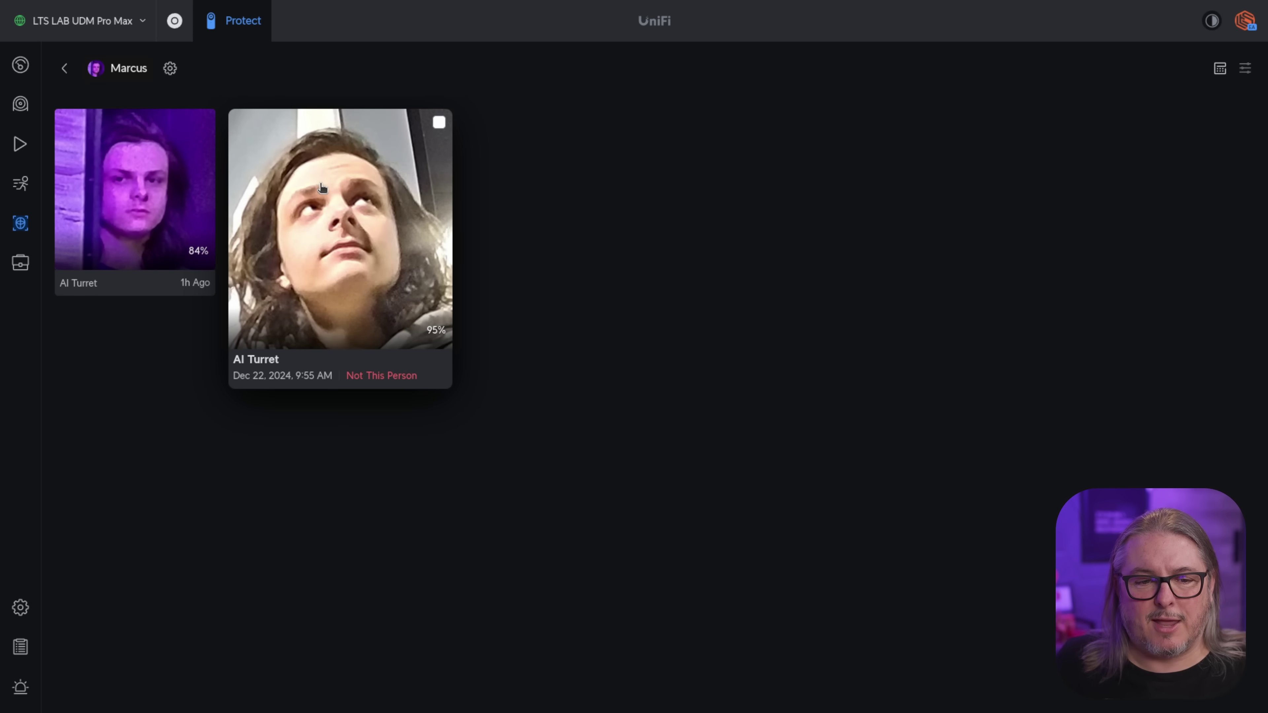
mouse_move(125, 173)
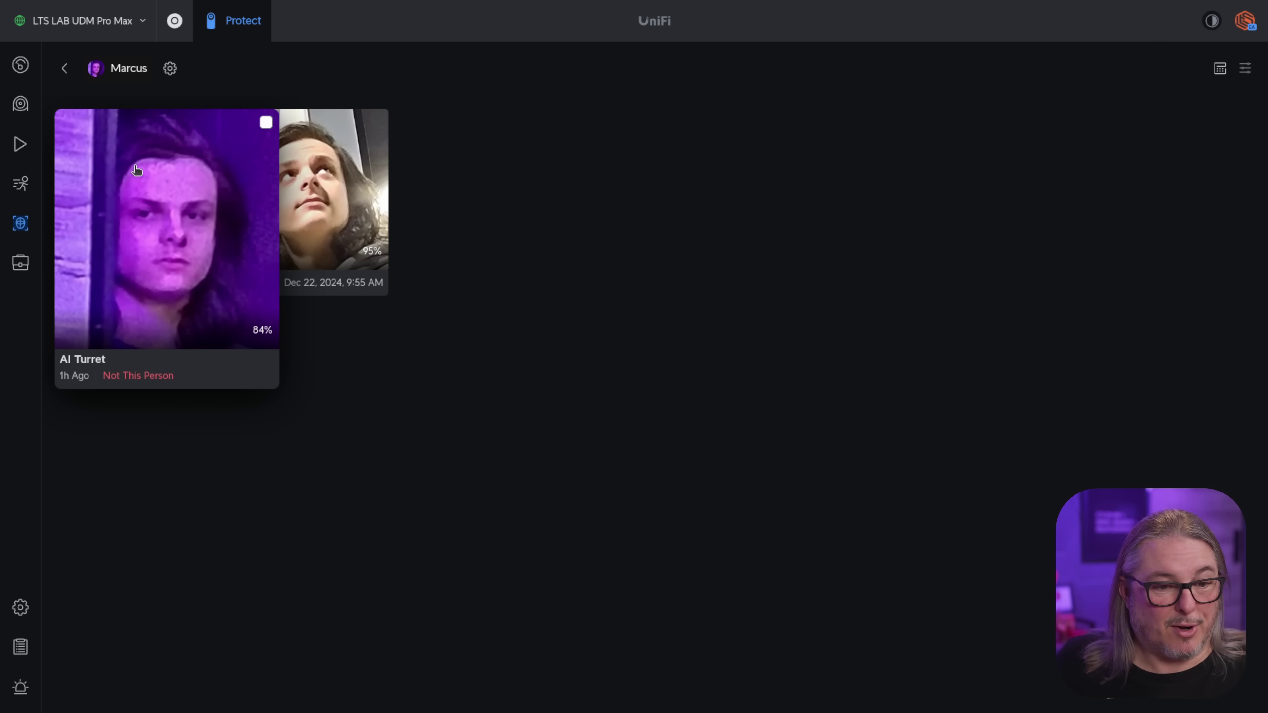
left_click(133, 172)
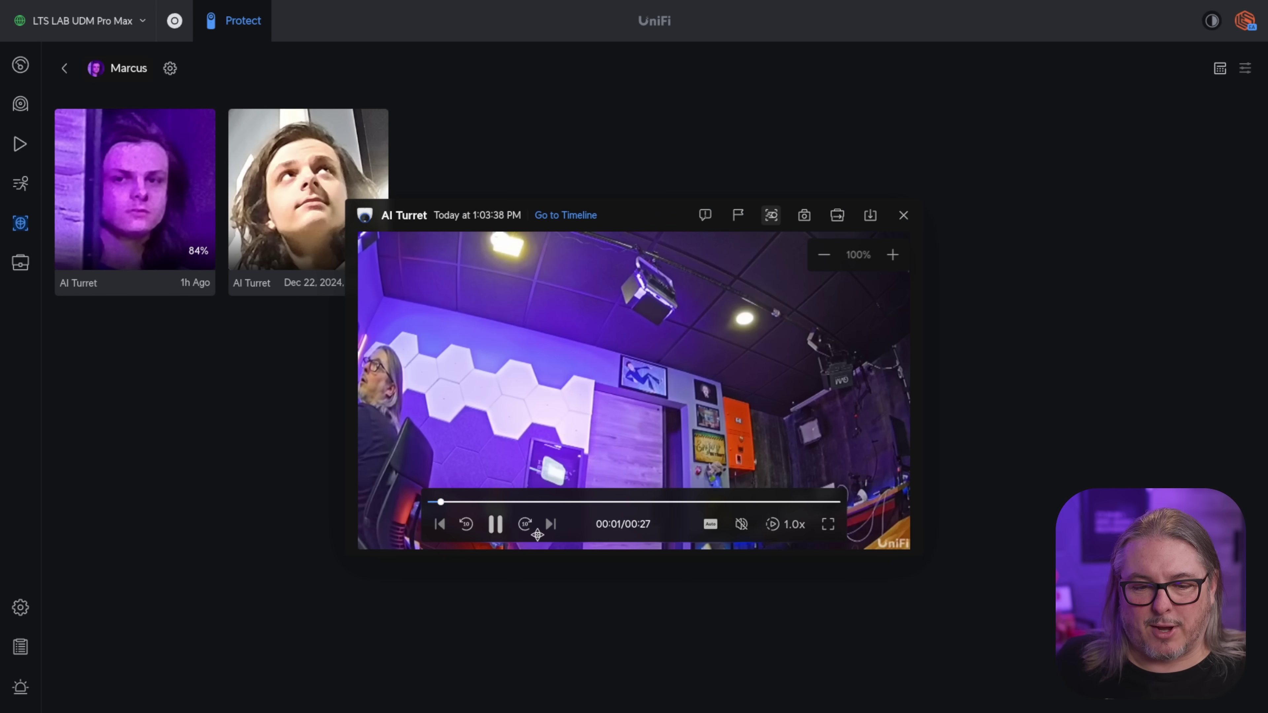
left_click(494, 527)
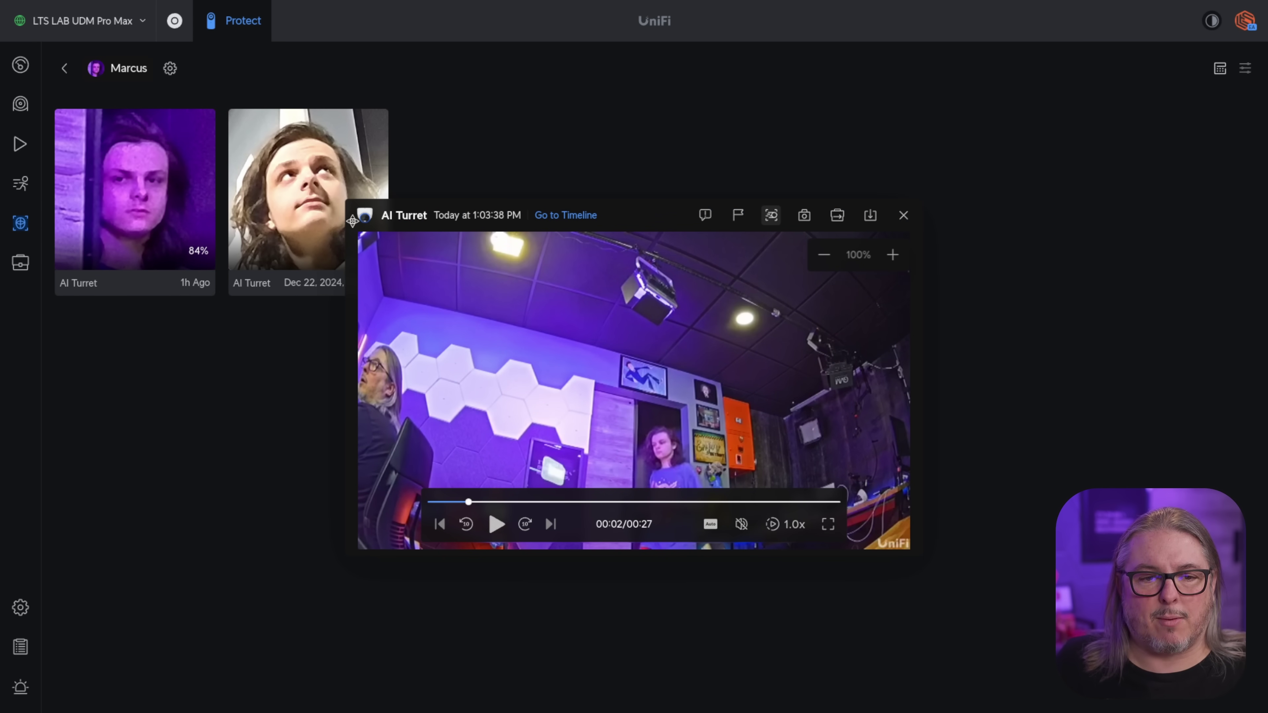
left_click(307, 200)
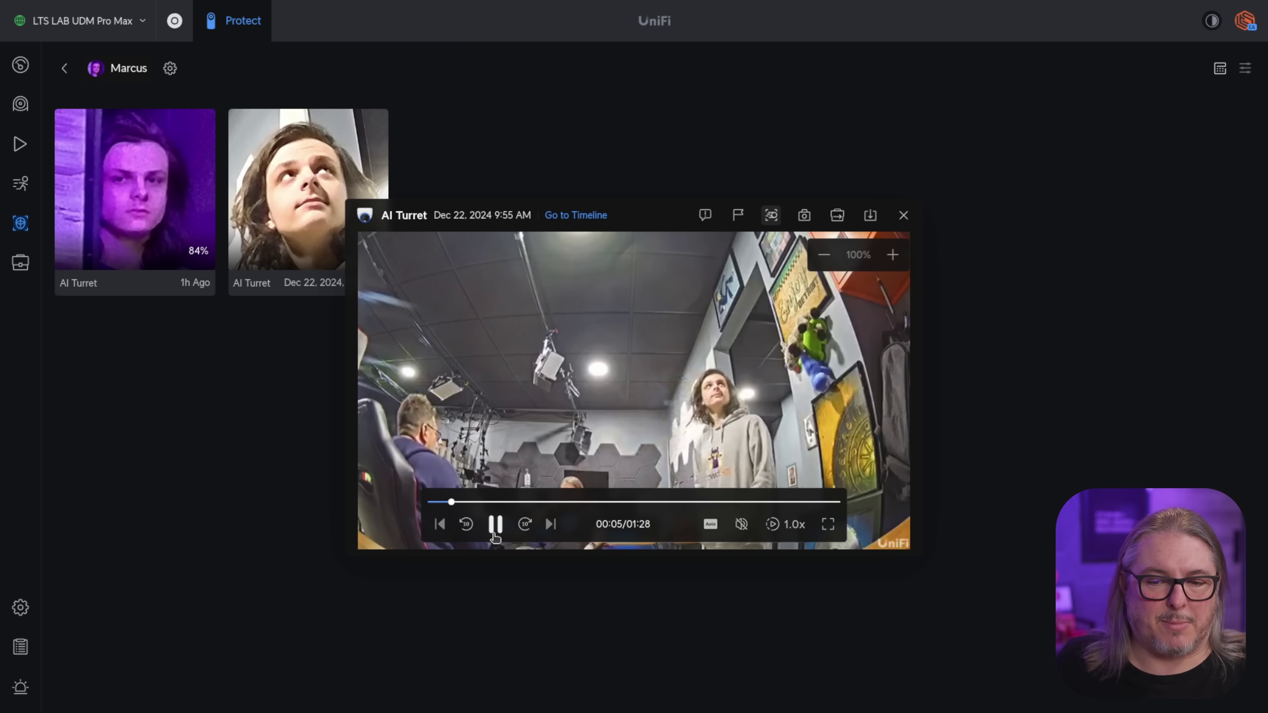
left_click(495, 532)
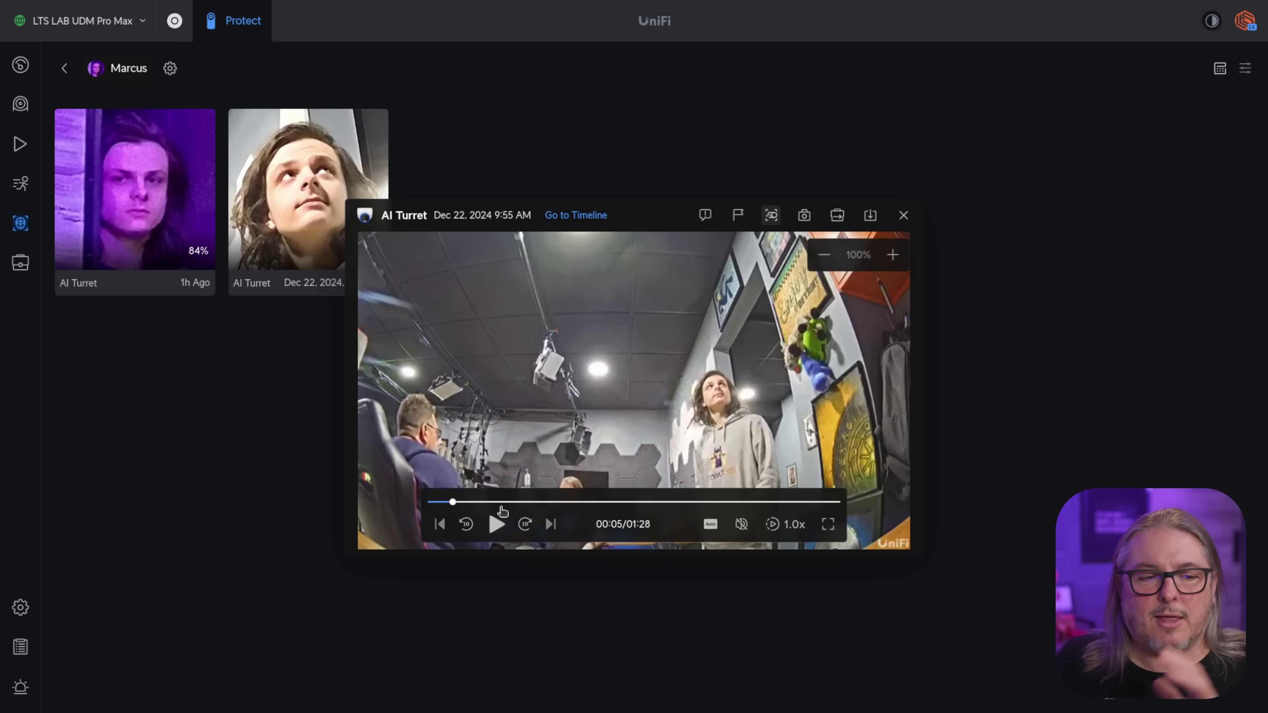
In the person's case, copy the second clip's description into the first clip's description
left_click(27, 270)
left_click(903, 215)
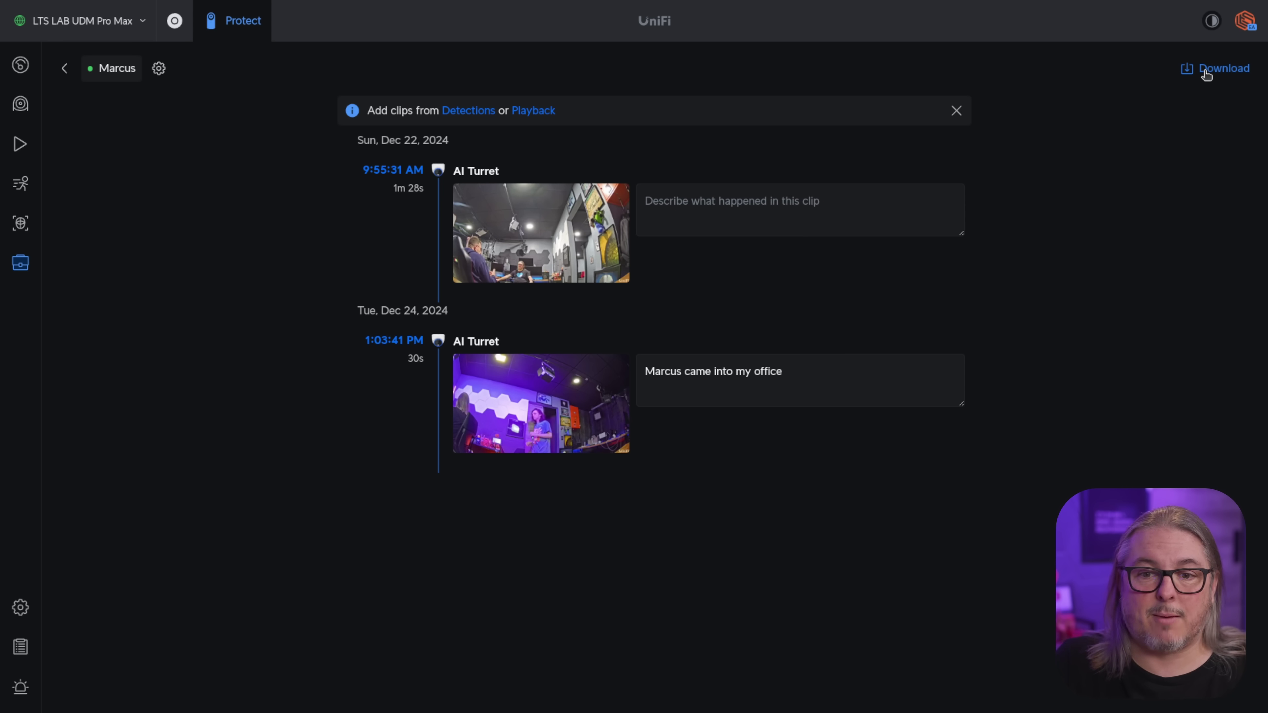
left_click(869, 380)
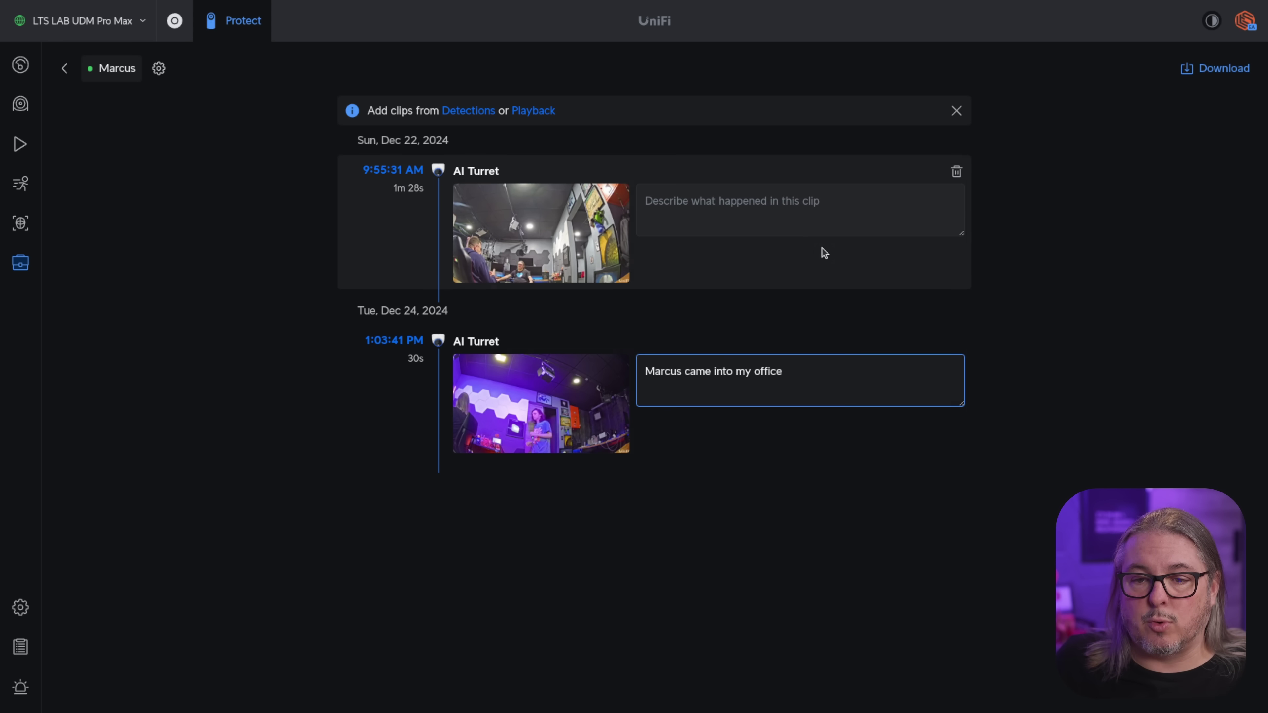
left_click_drag(630, 382, 855, 378)
key("ctrl+c")
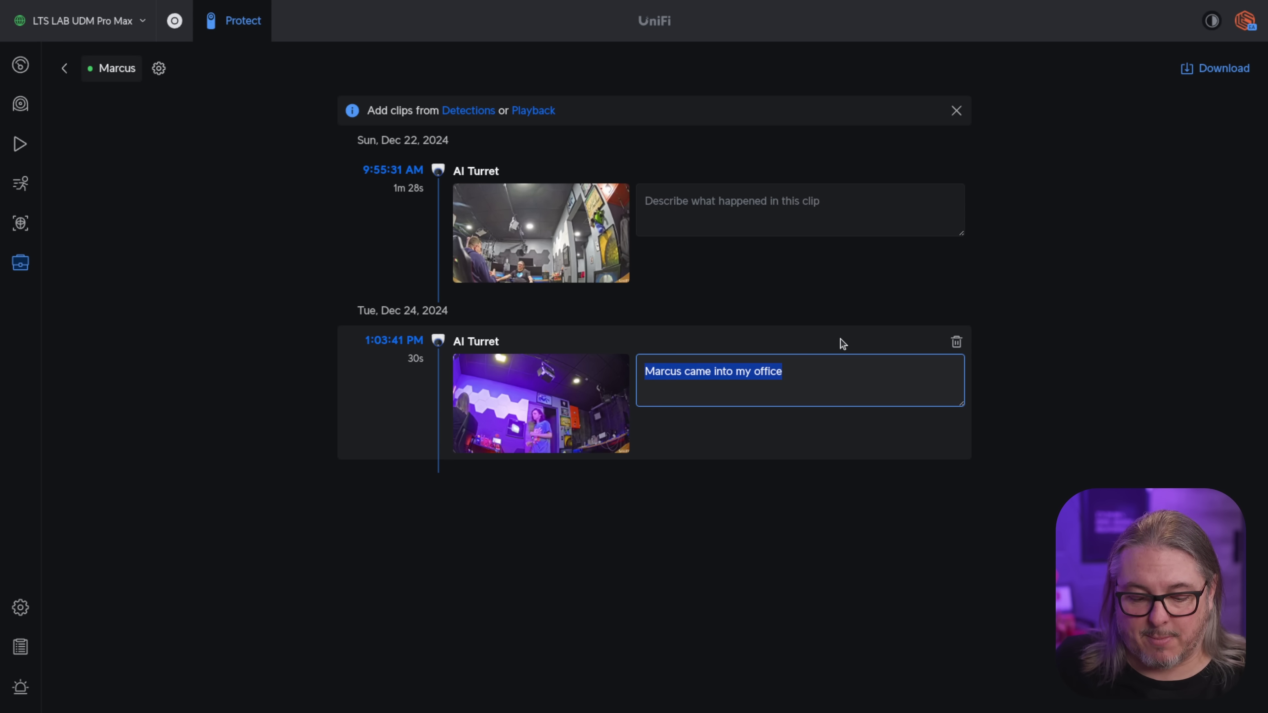
left_click(735, 202)
key("ctrl+v")
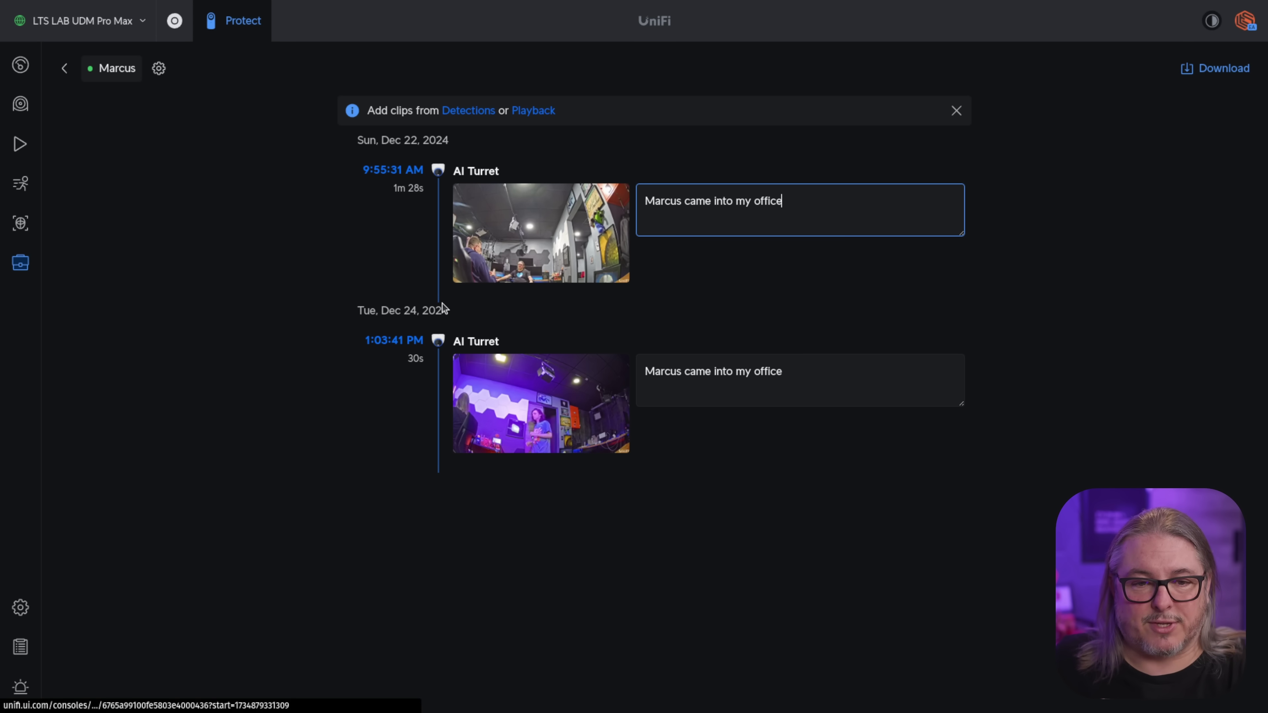
left_click(1220, 169)
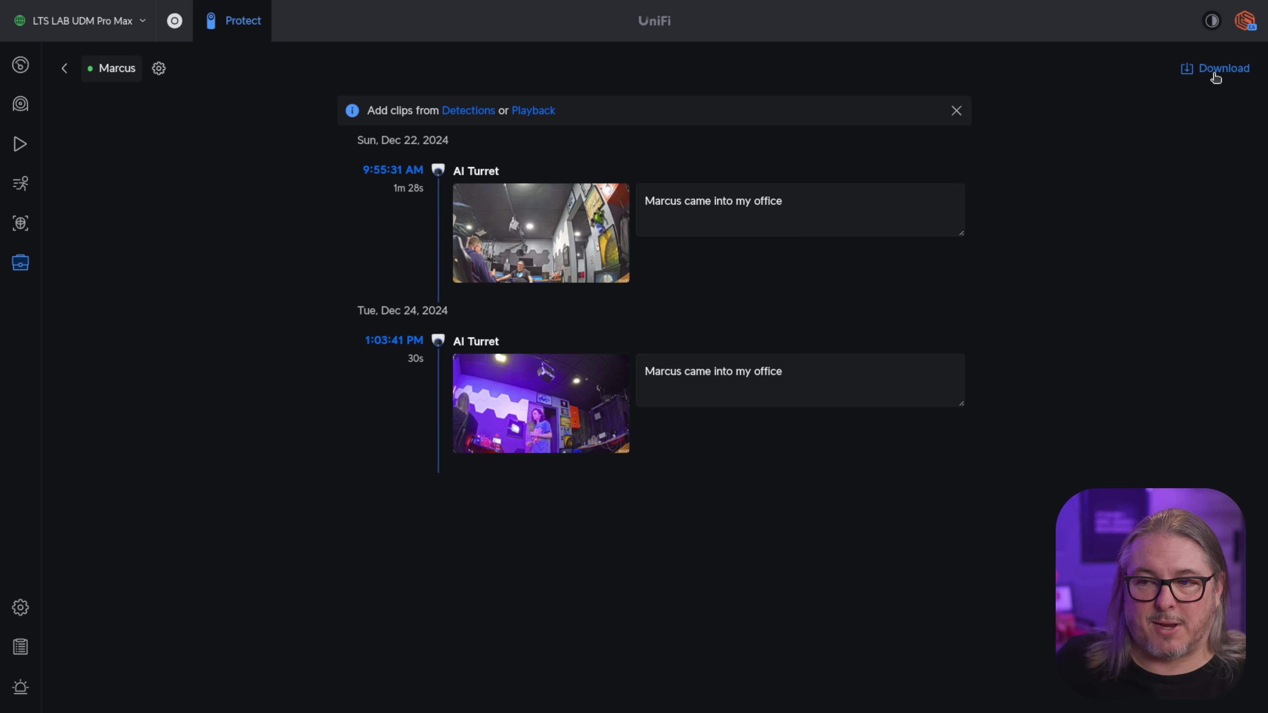
Download the case as a zip and open its PDF report from the archive
left_click(1215, 75)
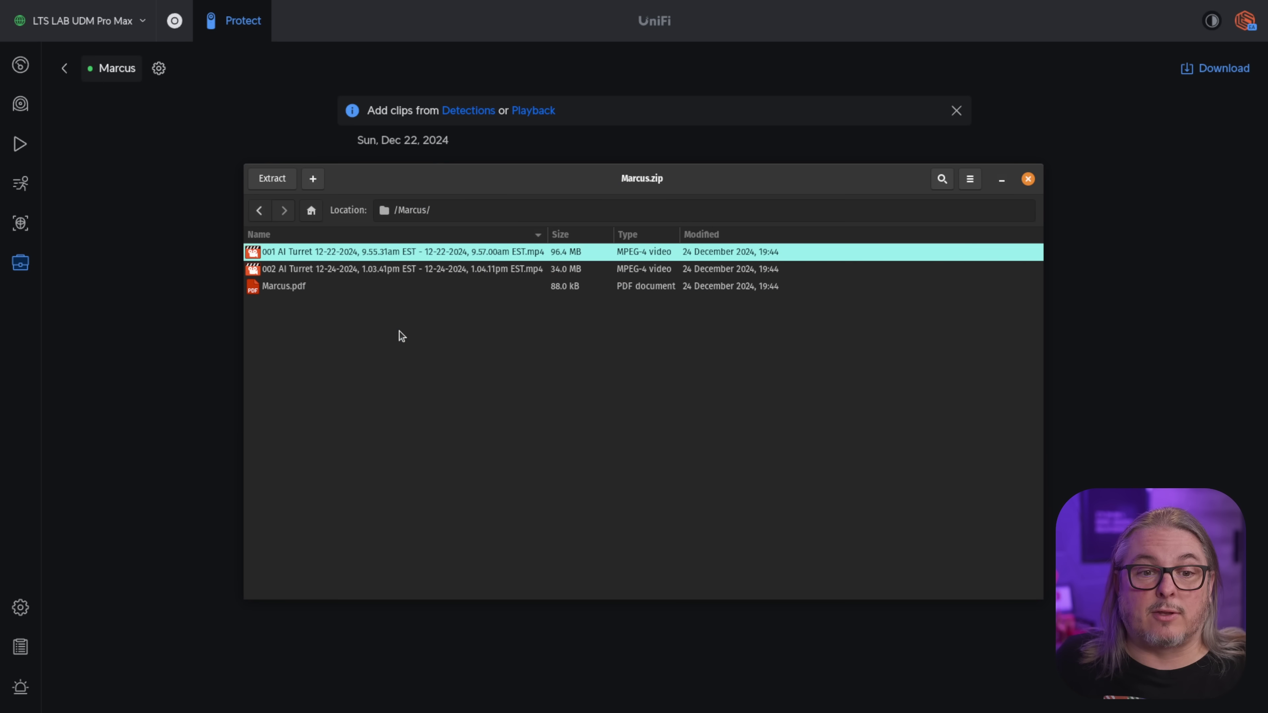
left_click(404, 270)
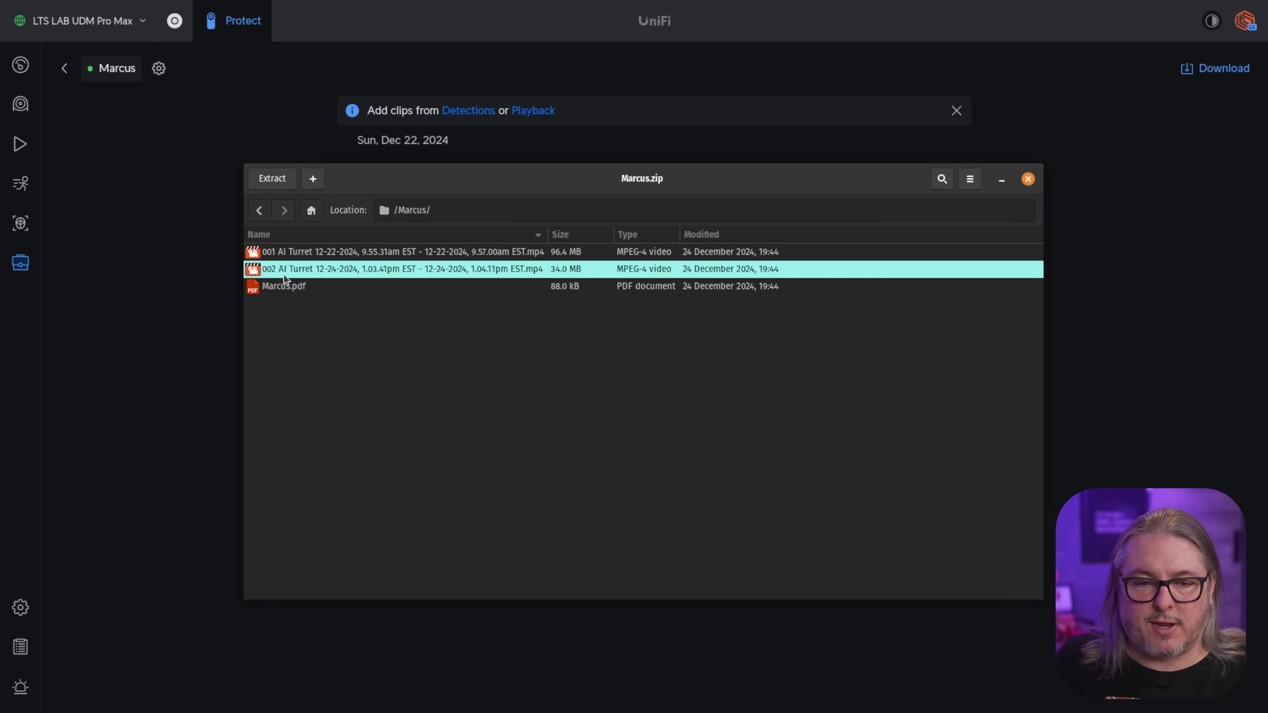
left_click(283, 292)
double_click(285, 295)
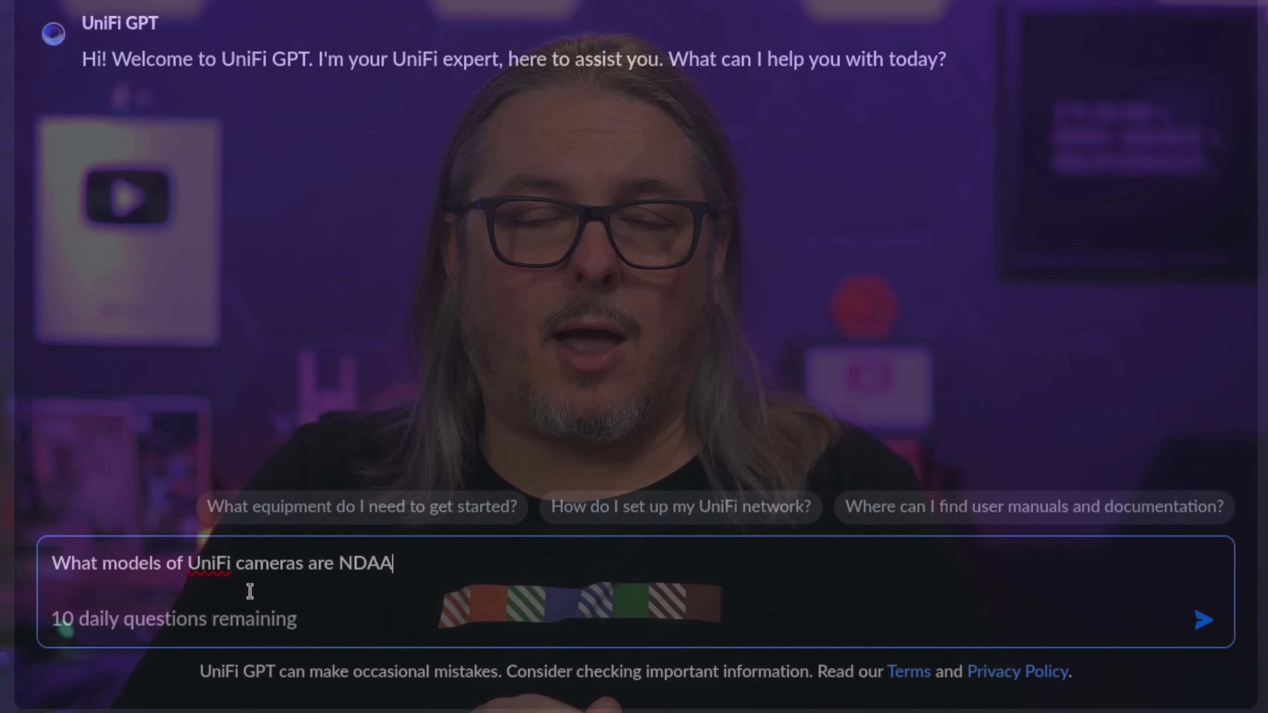
Send UniFi GPT the question asking which UniFi camera models are NDAA compliant
type("compliant?")
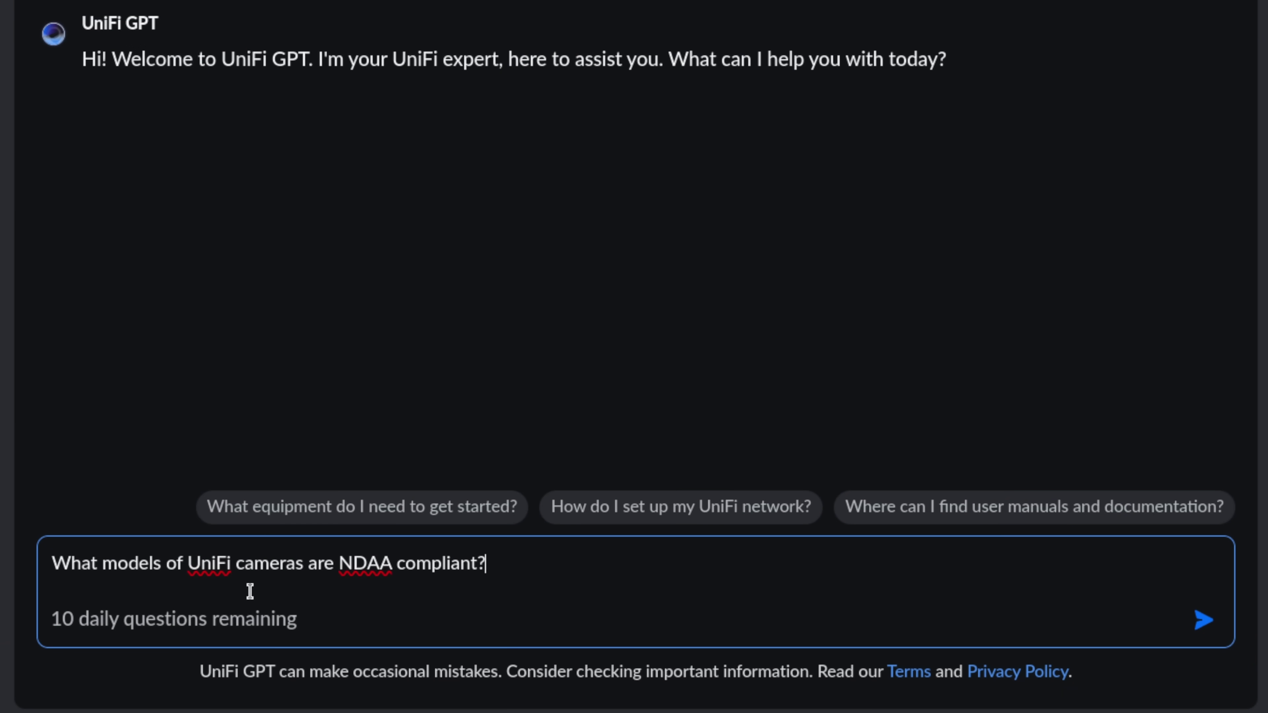
key("Return")
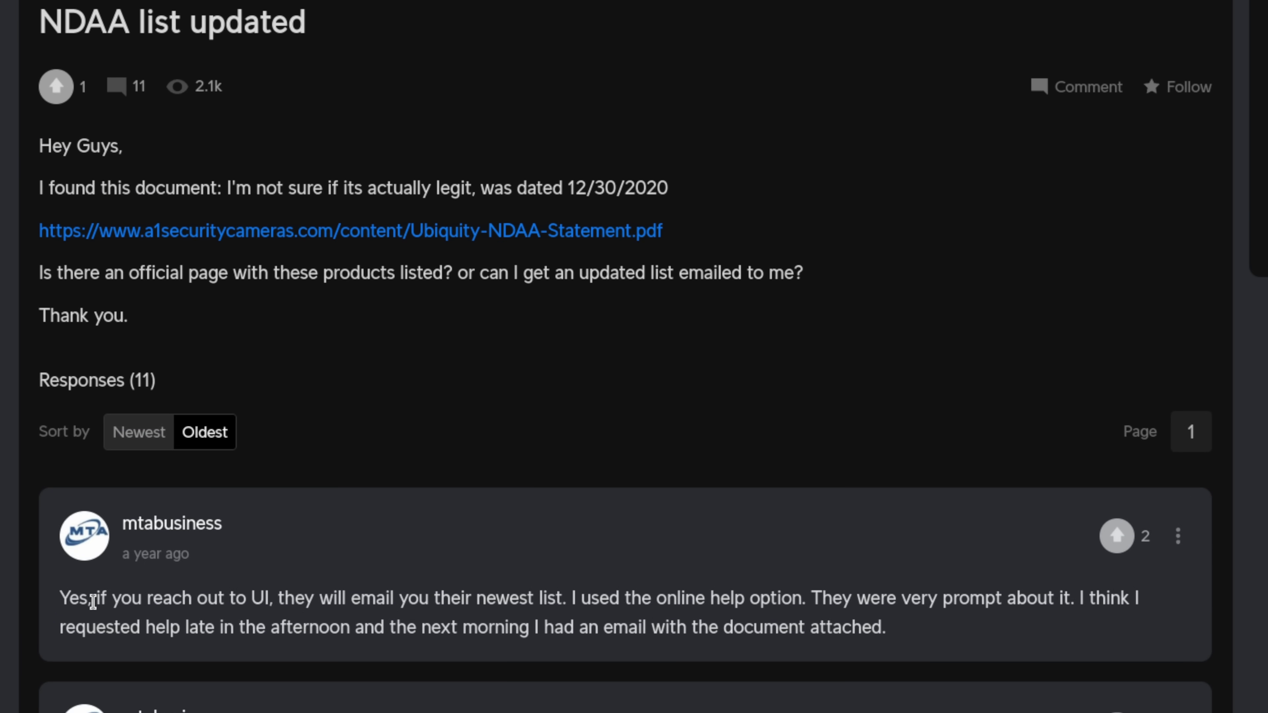
Highlight the reply saying UI will email their newest NDAA list on request
left_click_drag(93, 602, 563, 610)
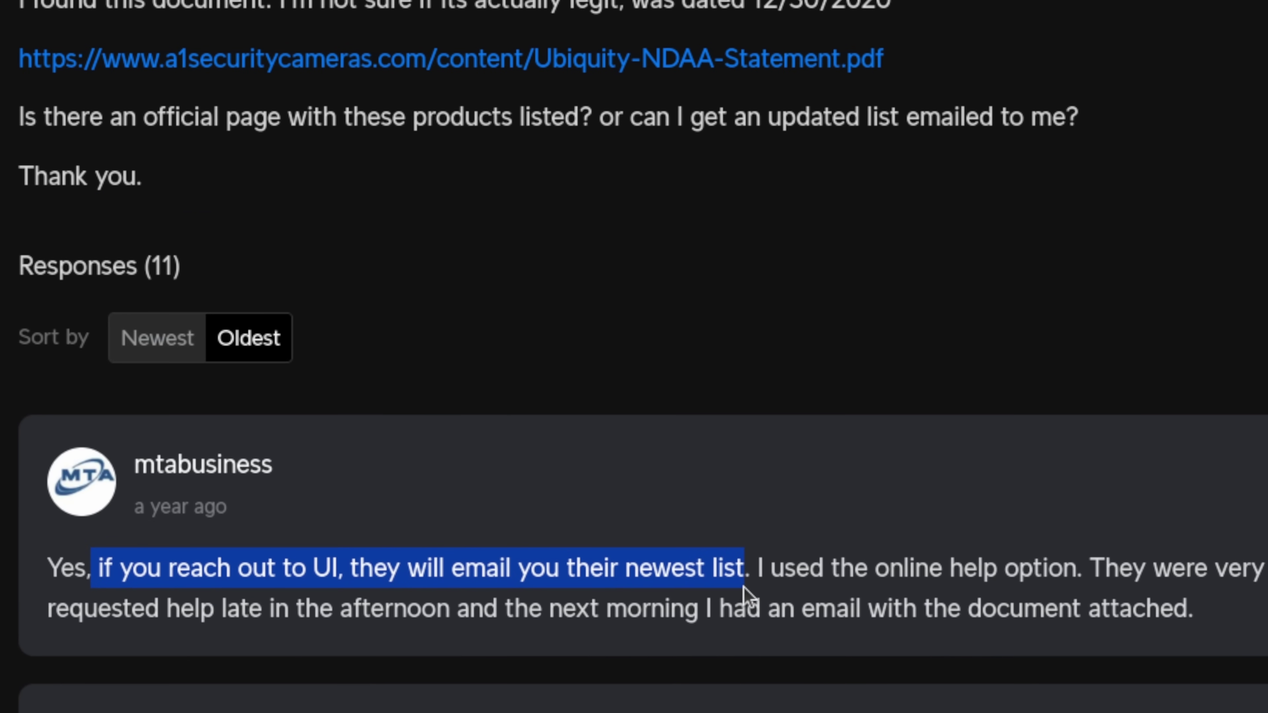